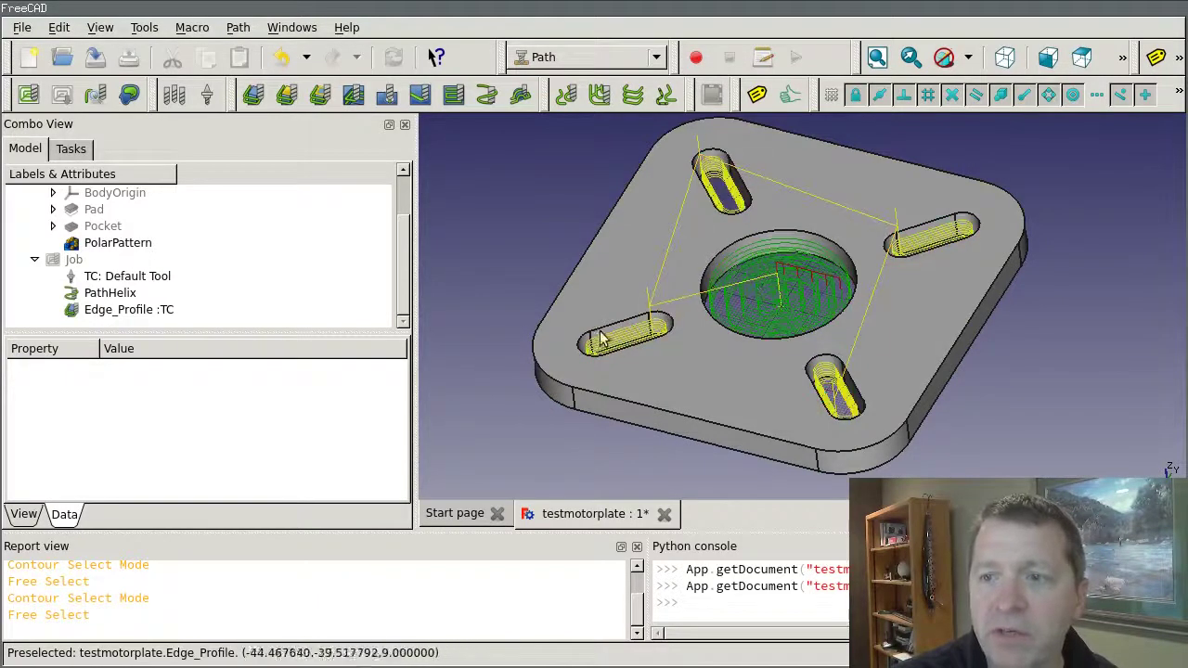
Create a Contour operation on the plate with Direction CW, compensation on and zero offset.
scroll(423, 321, "down", 2)
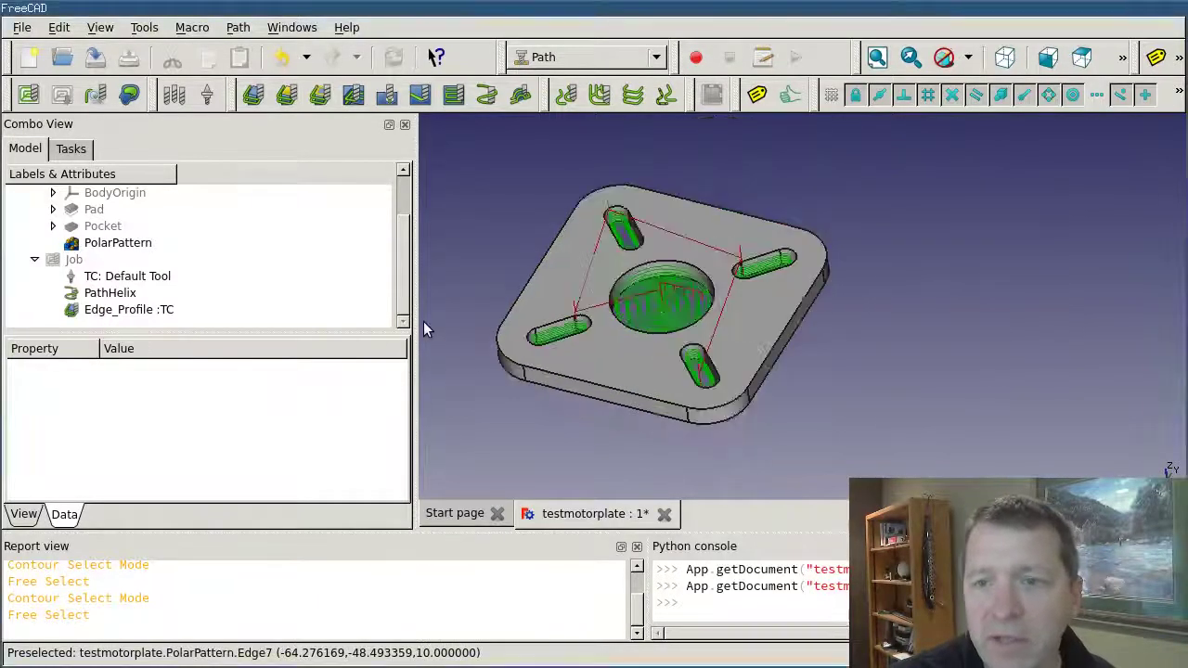
left_click(561, 278)
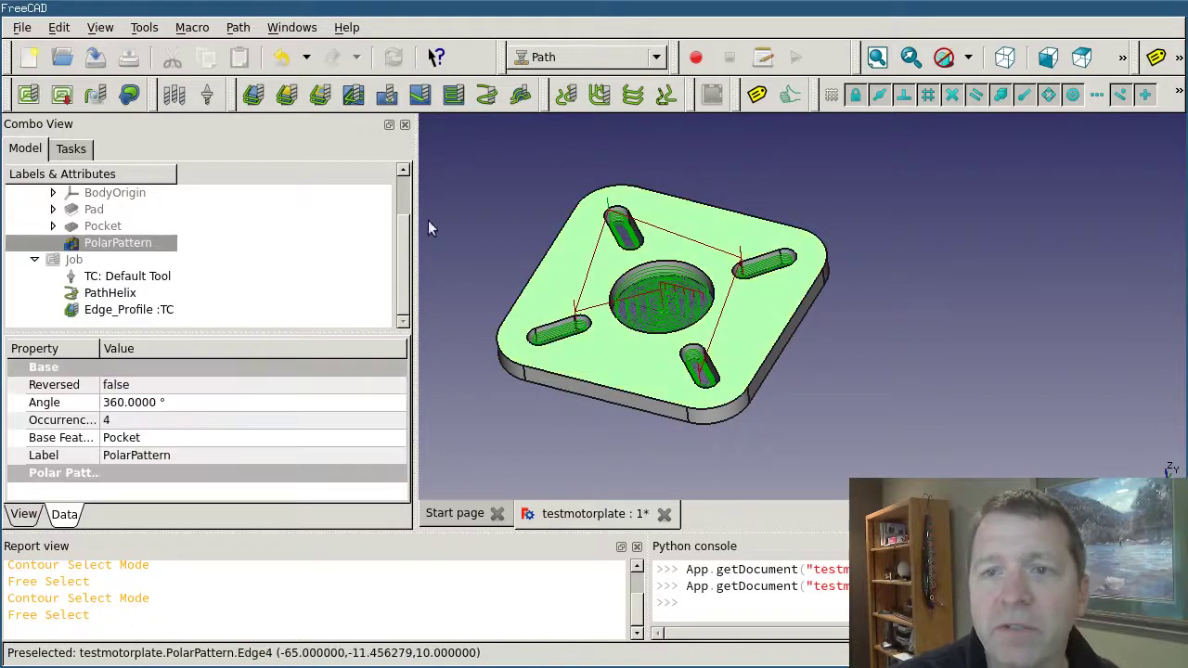
left_click(258, 98)
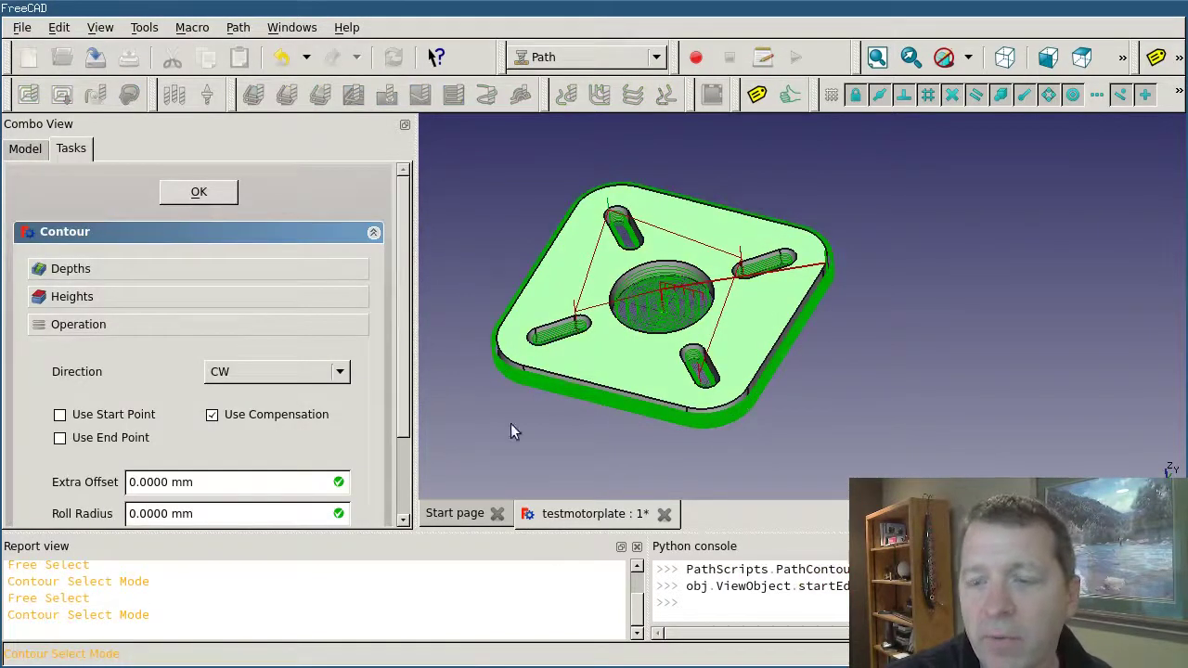
middle_click_drag(512, 431, 557, 392)
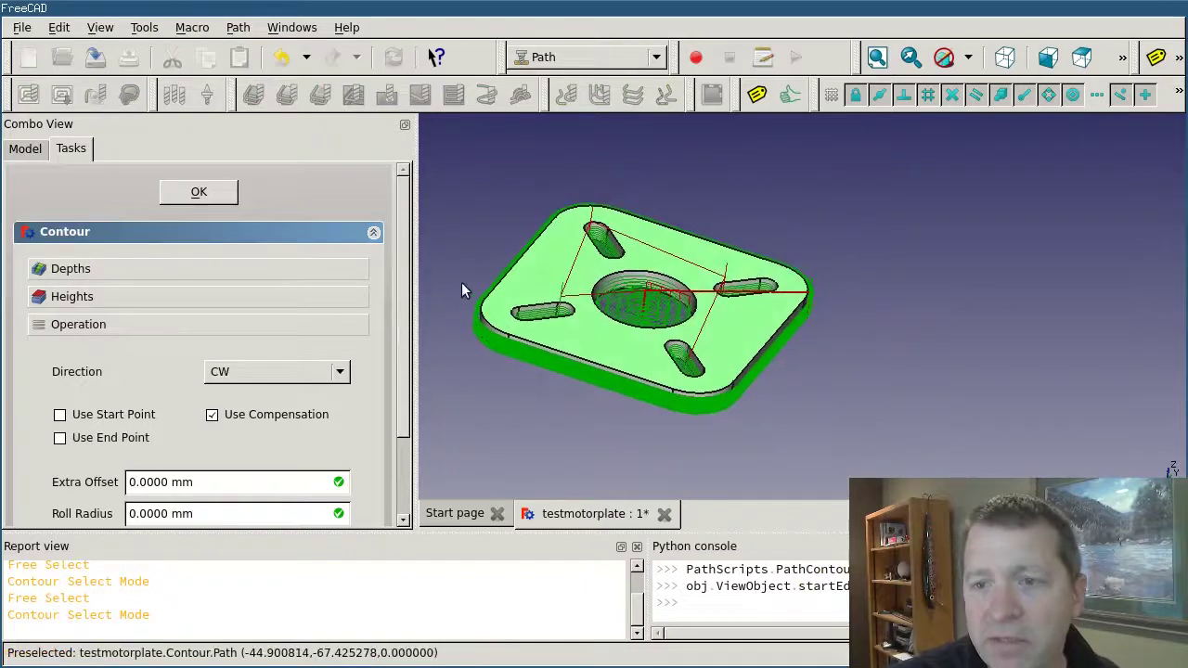
scroll(455, 277, "up", 3)
scroll(488, 344, "down", 3)
scroll(682, 467, "up", 3)
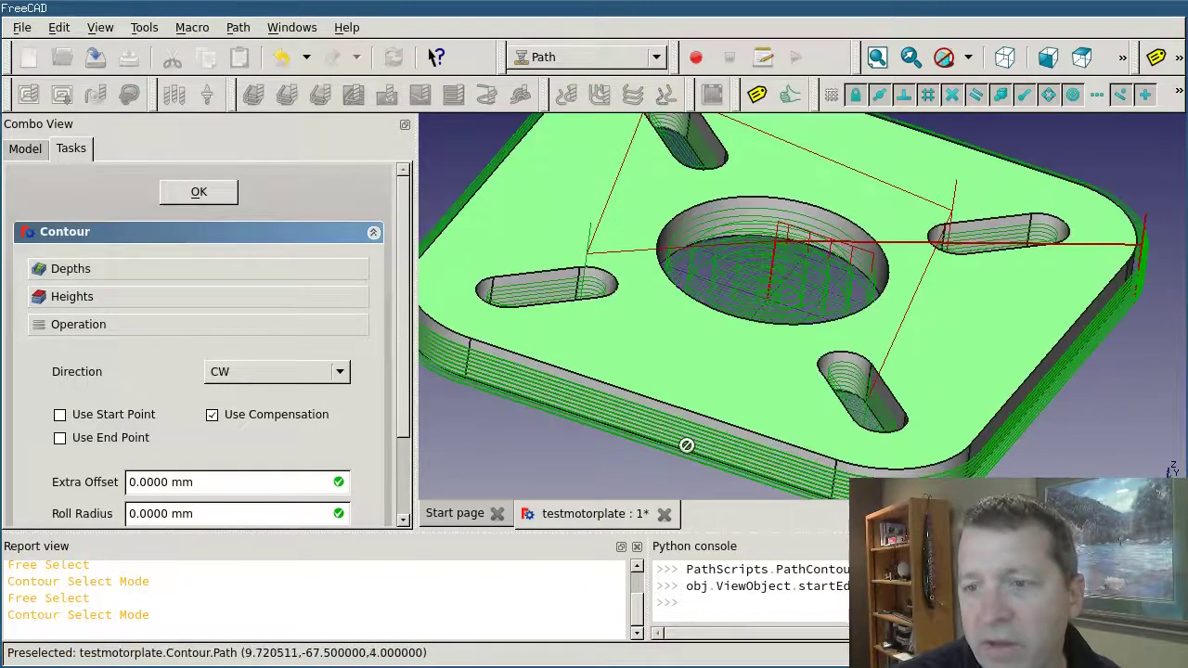
scroll(683, 466, "down", 3)
scroll(683, 465, "up", 3)
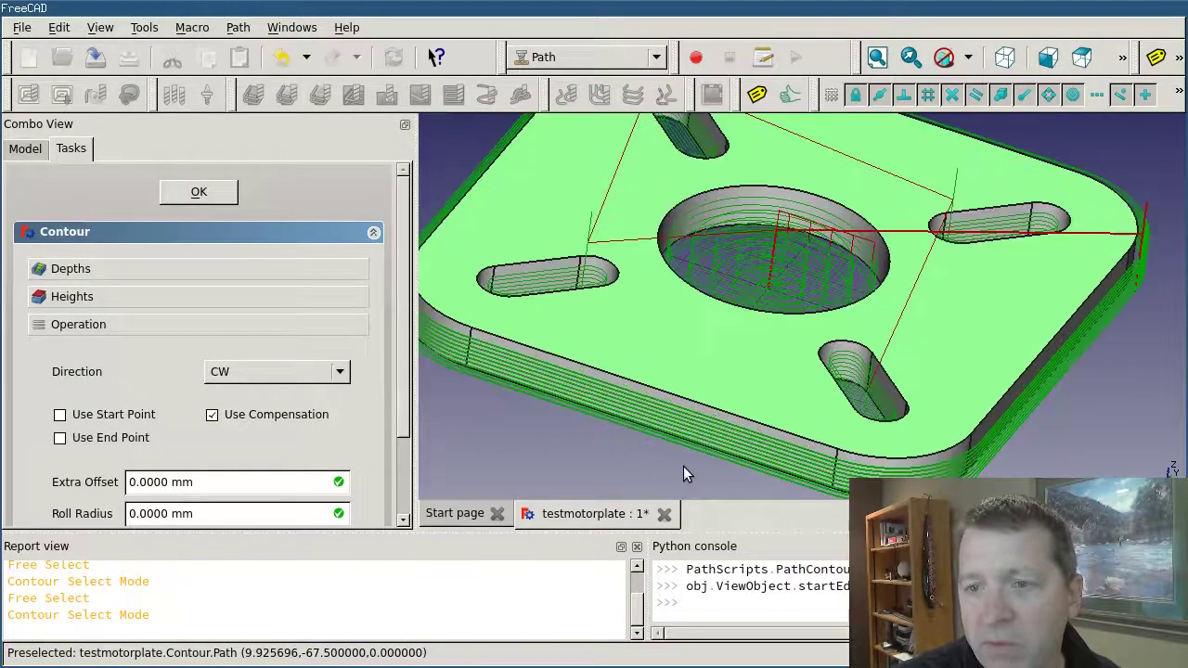
left_click(196, 195)
scroll(269, 278, "down", 1)
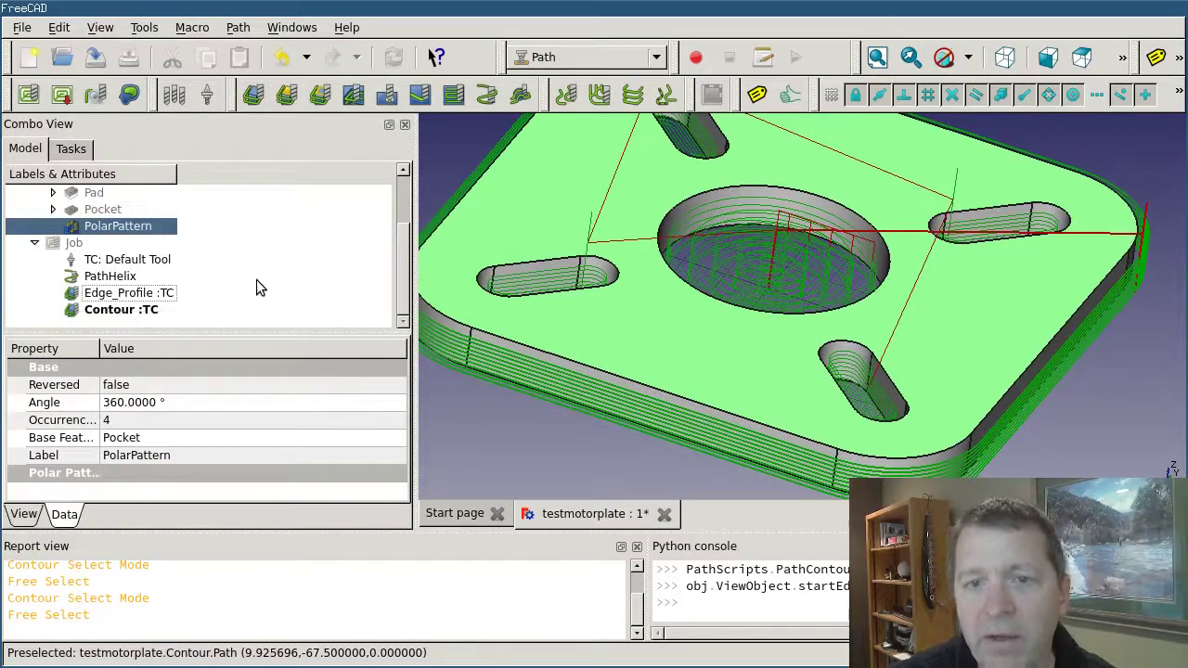
Apply a HoldingTags Dress-up to the Contour :TC operation.
left_click(130, 310)
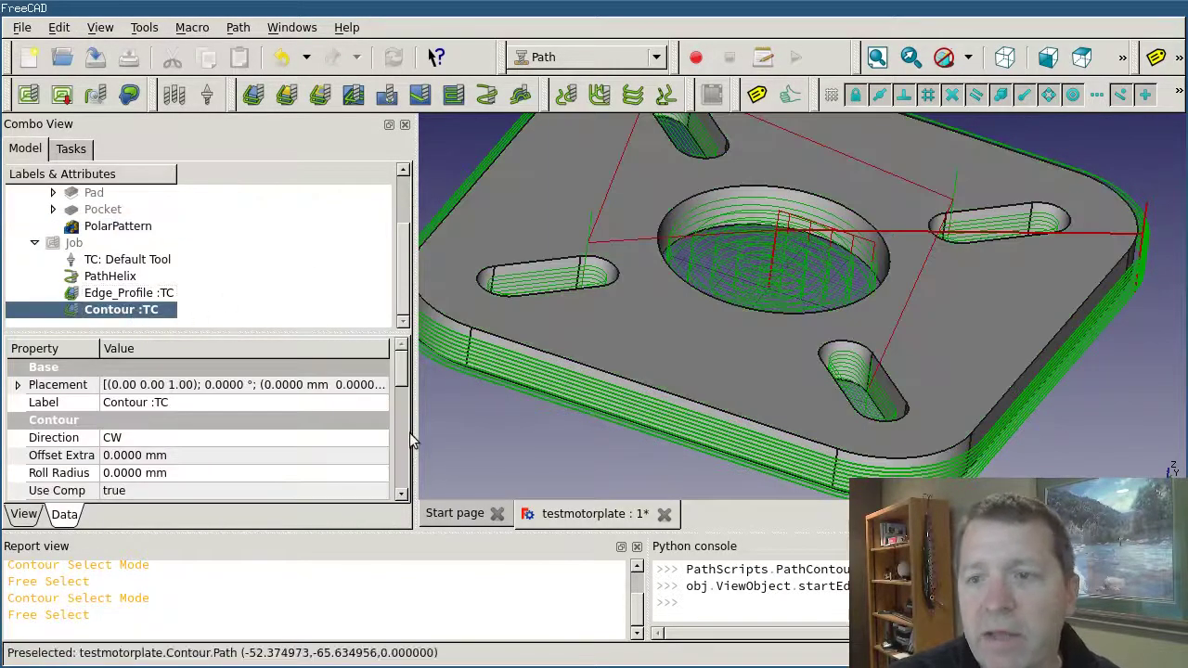
left_click(237, 30)
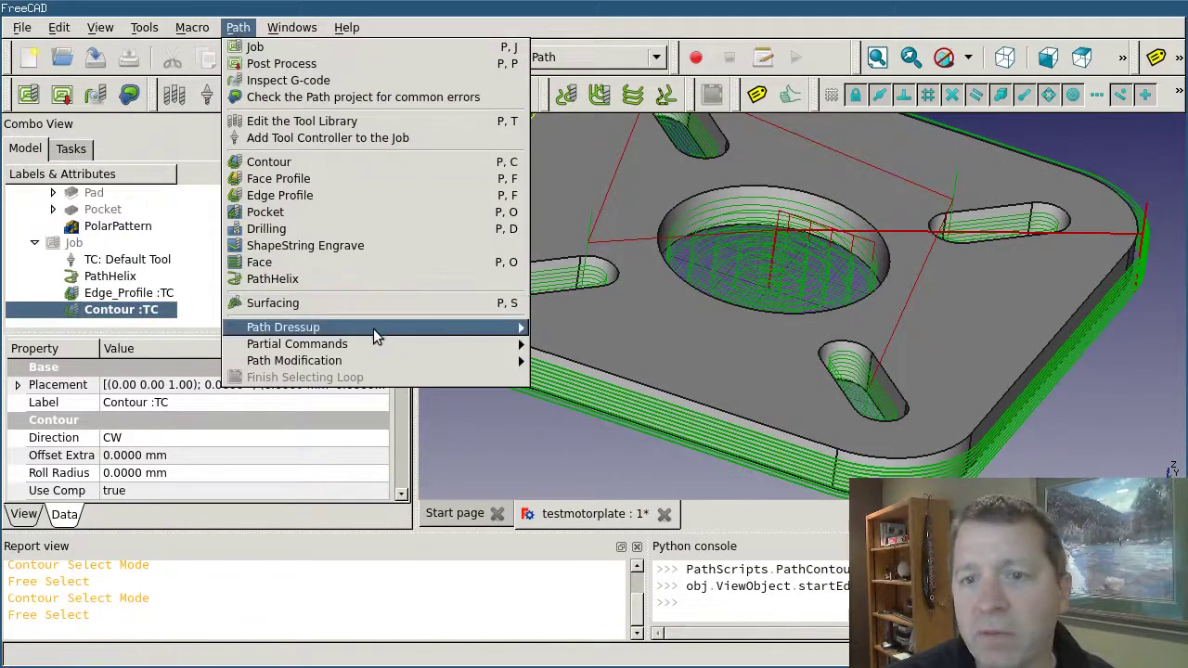
mouse_move(373, 328)
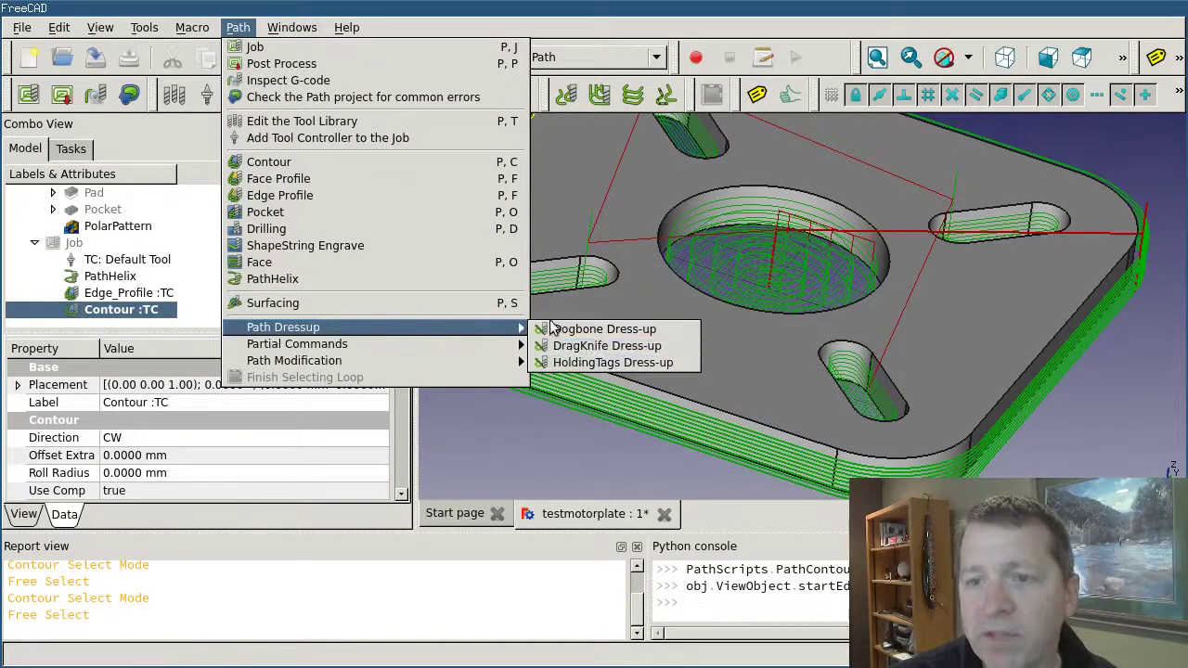
left_click(608, 364)
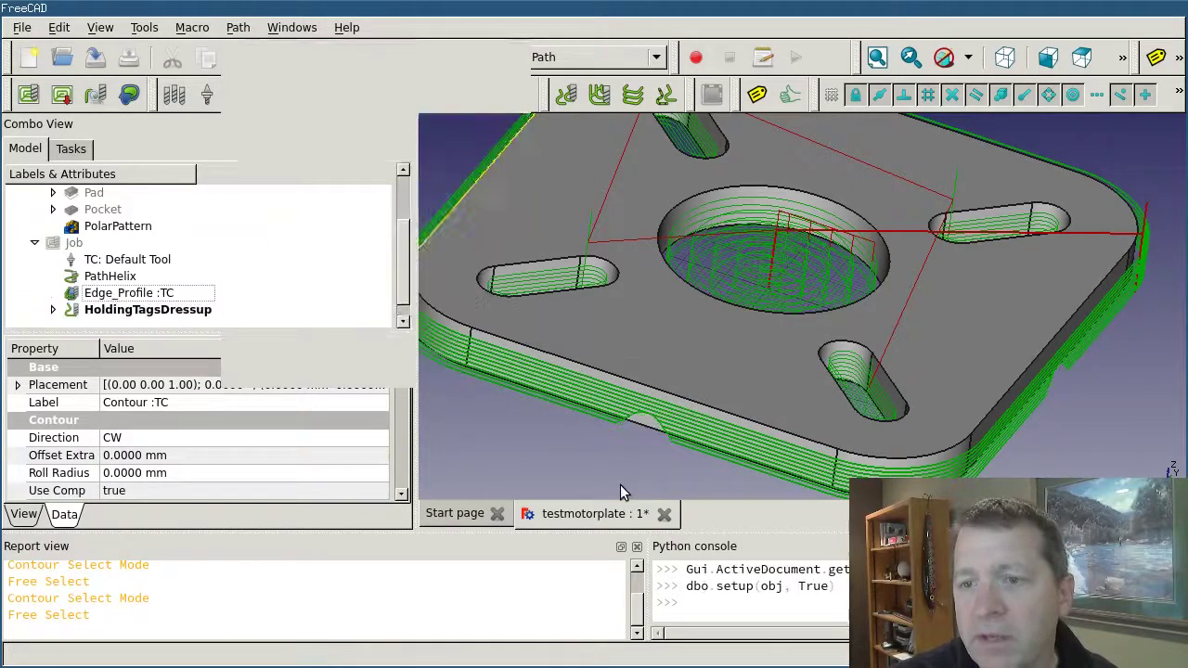
scroll(673, 450, "down", 2)
scroll(678, 457, "up", 6)
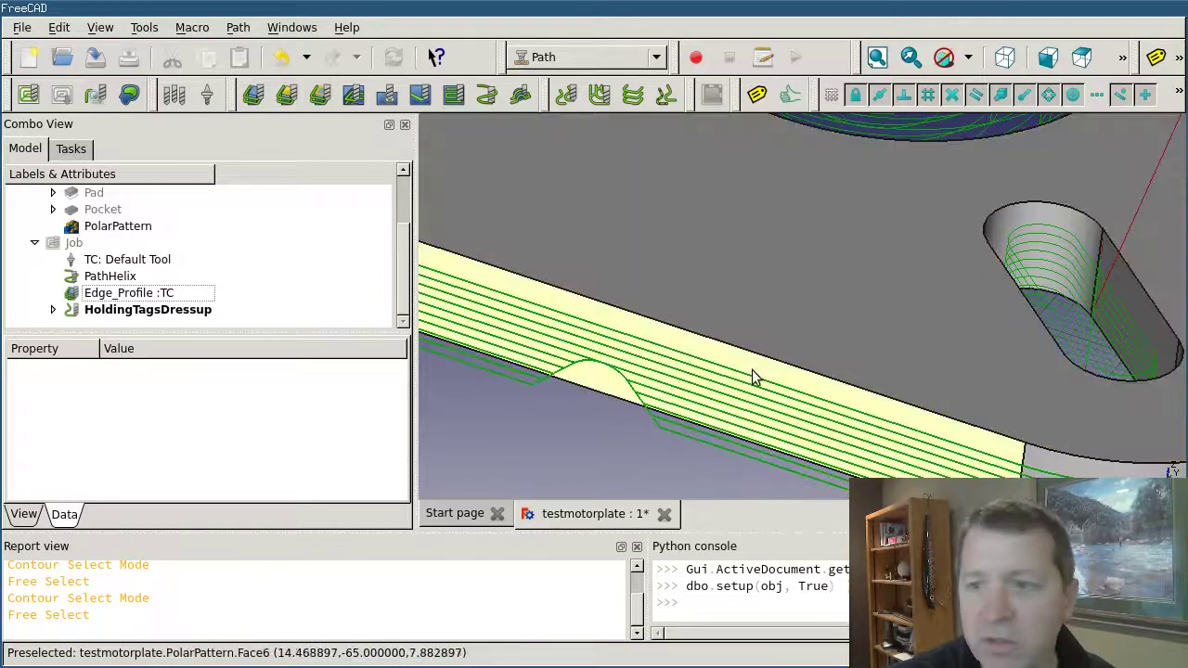
Inspect the four 5 mm-high, 8.5999 mm-wide tags and select the HoldingTagsDressup.
left_click(751, 379)
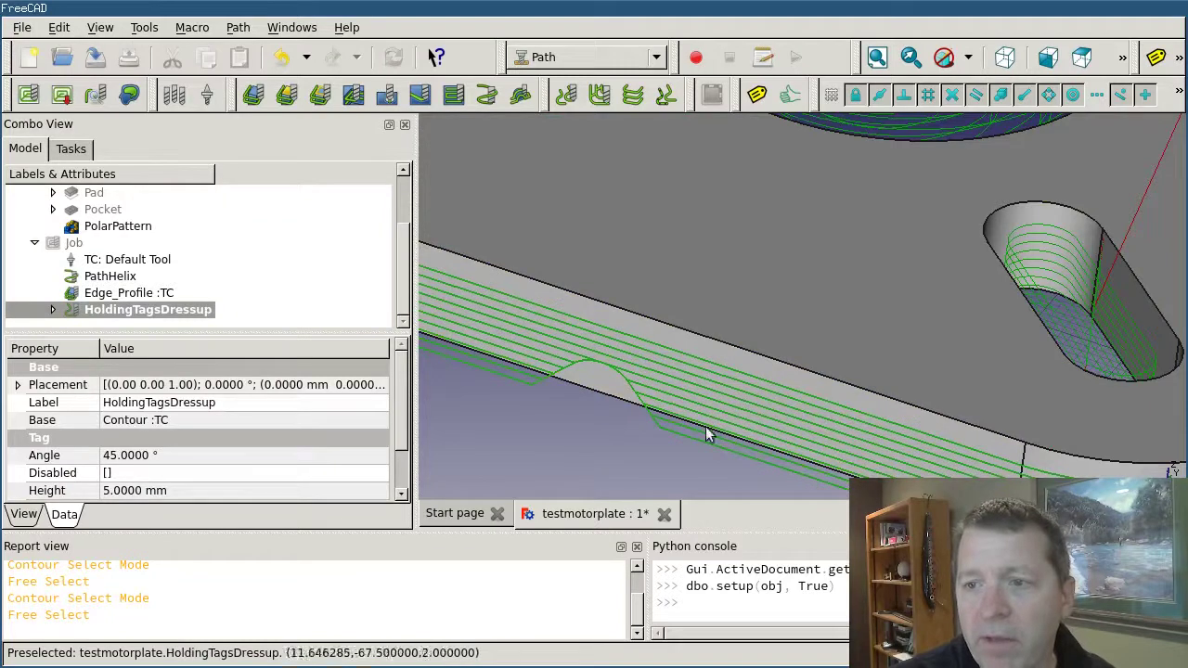
left_click(127, 259)
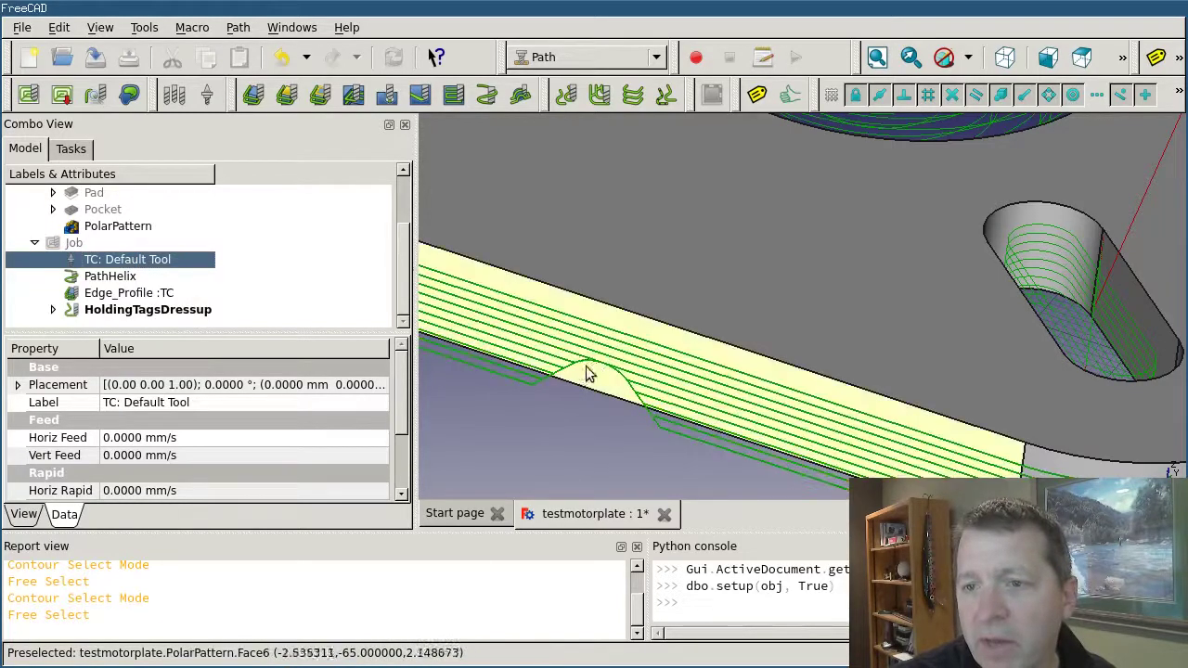
scroll(733, 441, "down", 6)
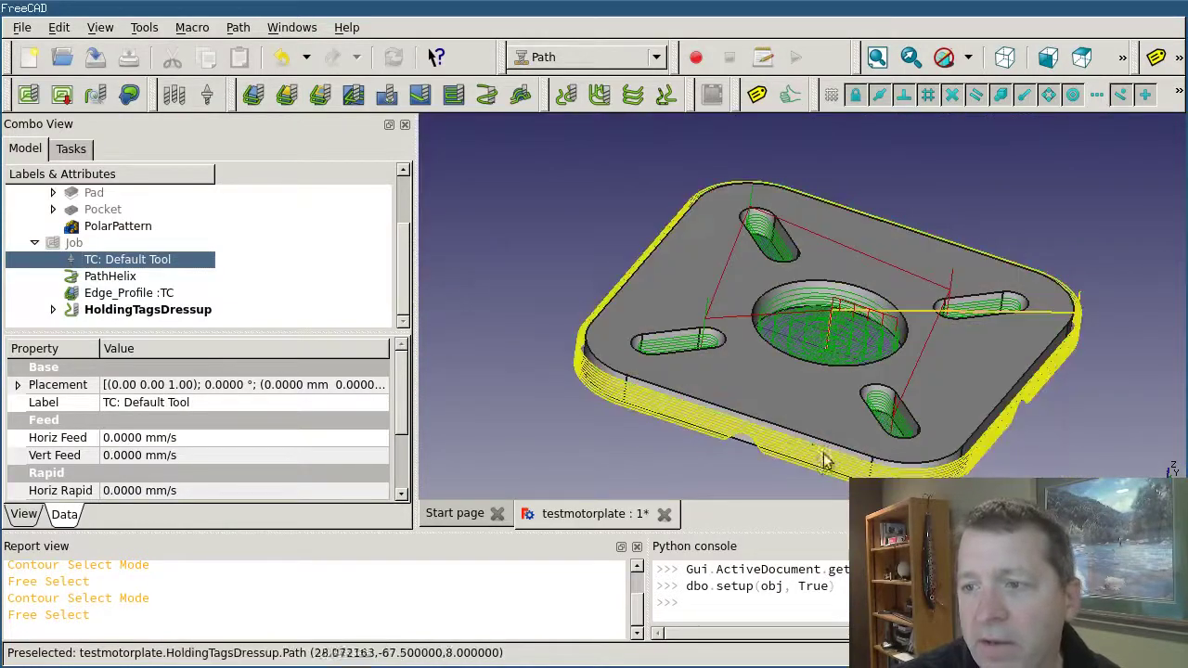
scroll(1056, 429, "up", 2)
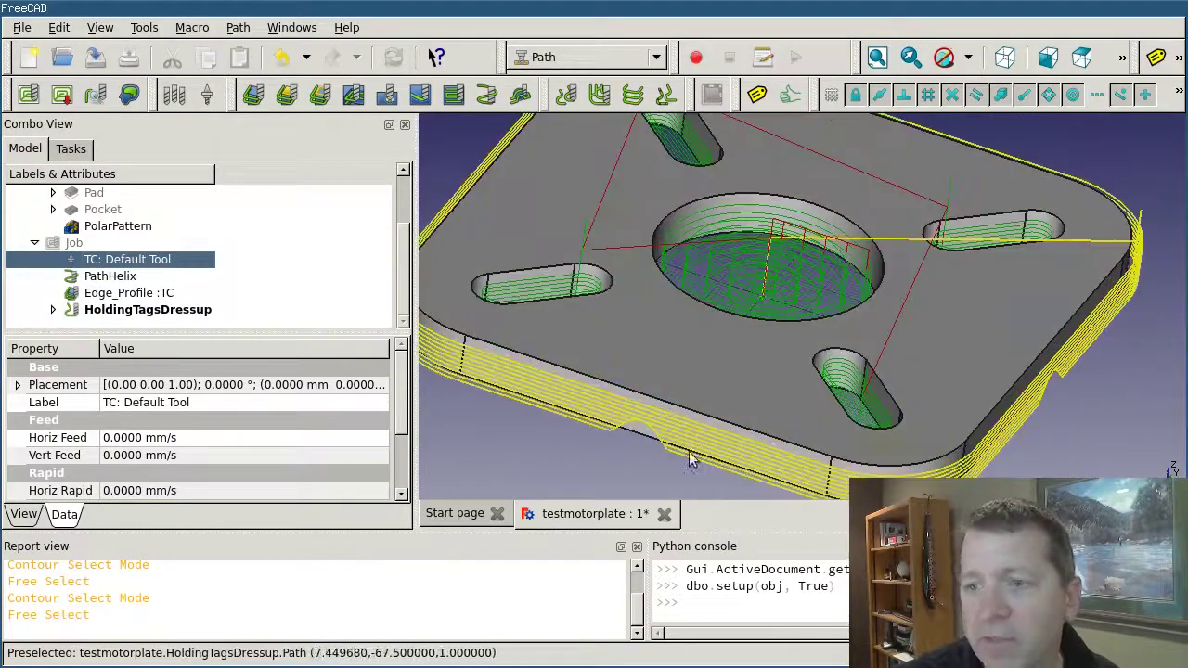
scroll(901, 335, "down", 2)
scroll(840, 366, "up", 2)
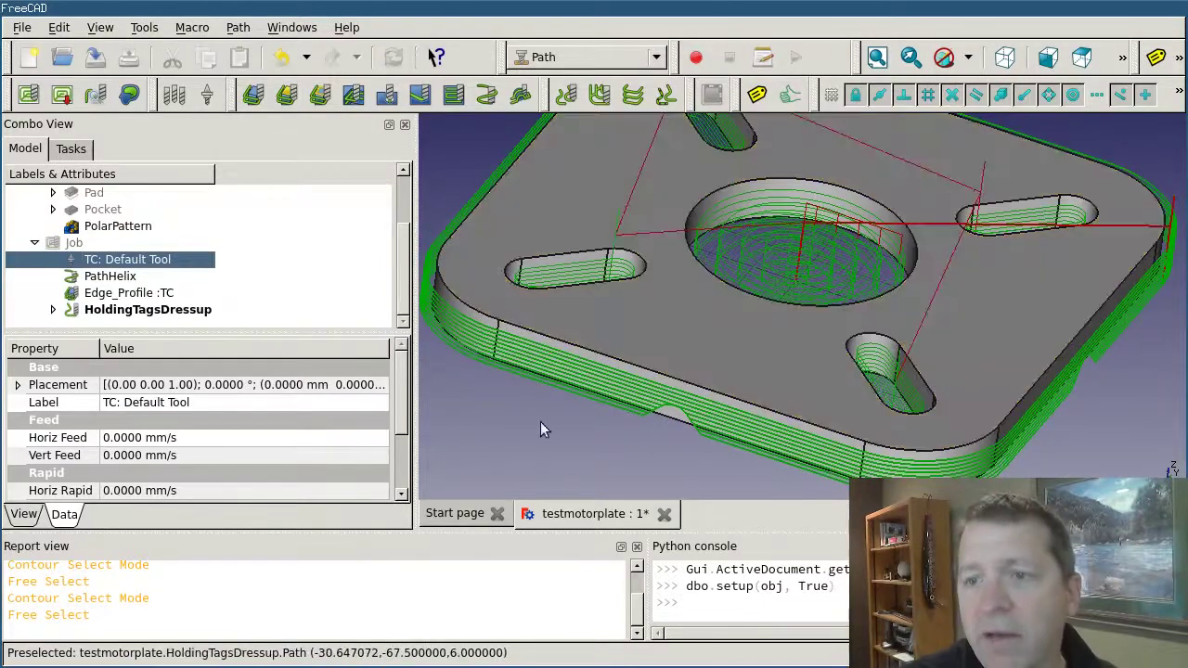
left_click(139, 310)
Change the holding tag angle from 45 to 90 degrees for square-sided tabs.
double_click(139, 310)
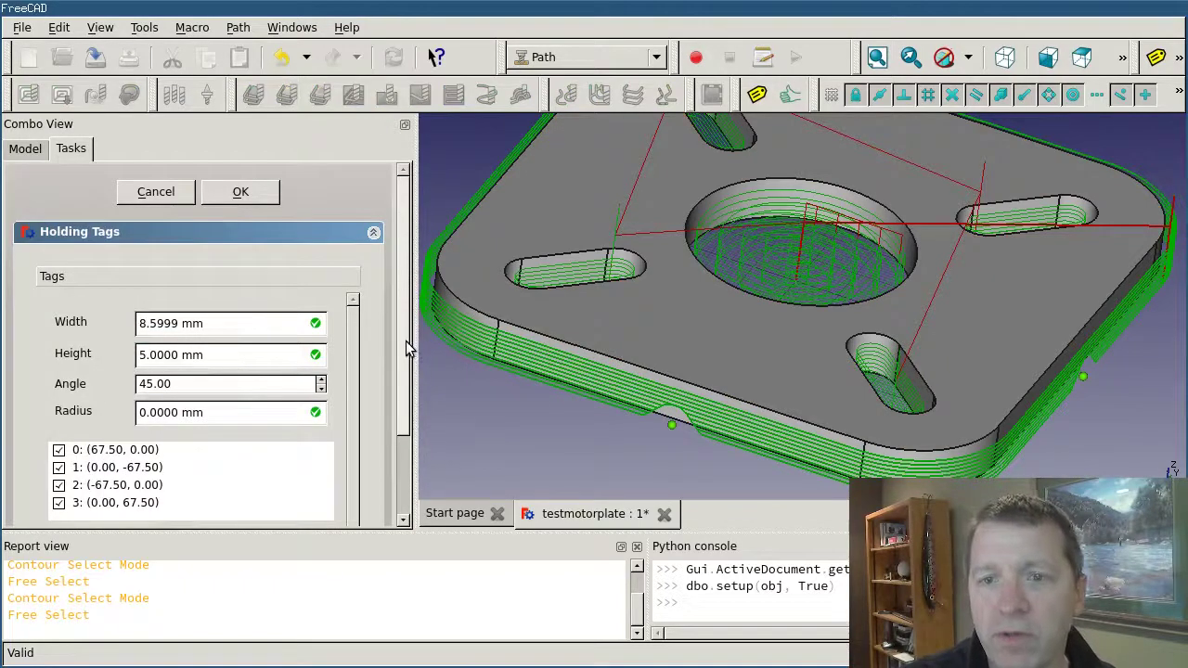
left_click_drag(406, 341, 380, 386)
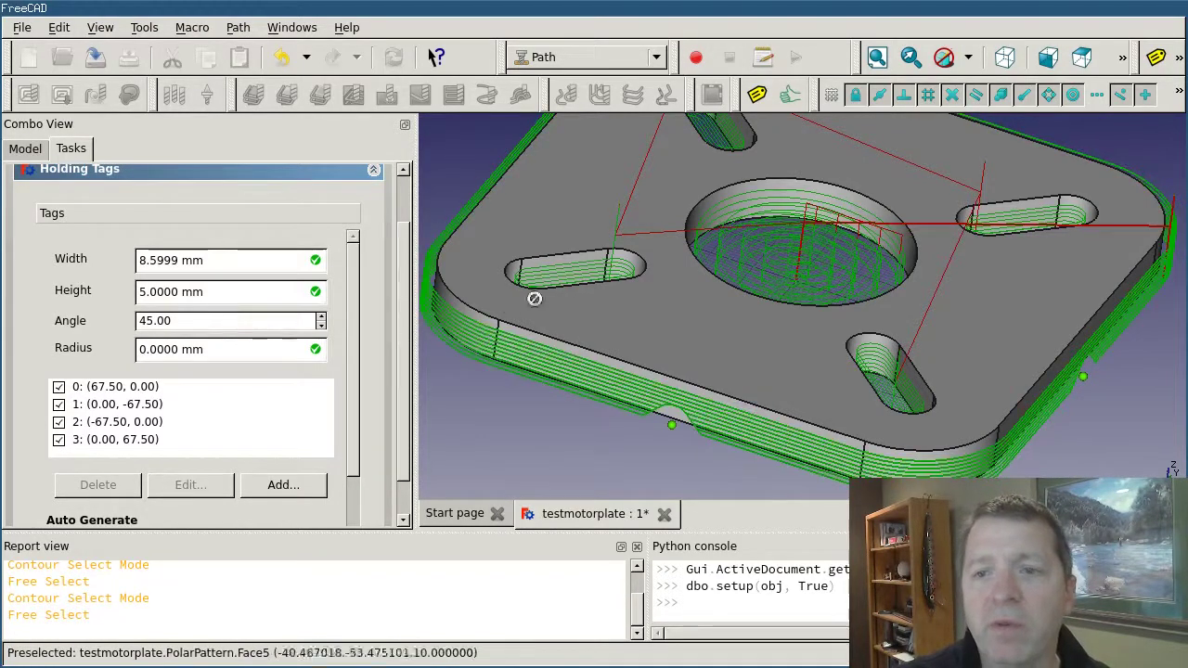
double_click(213, 323)
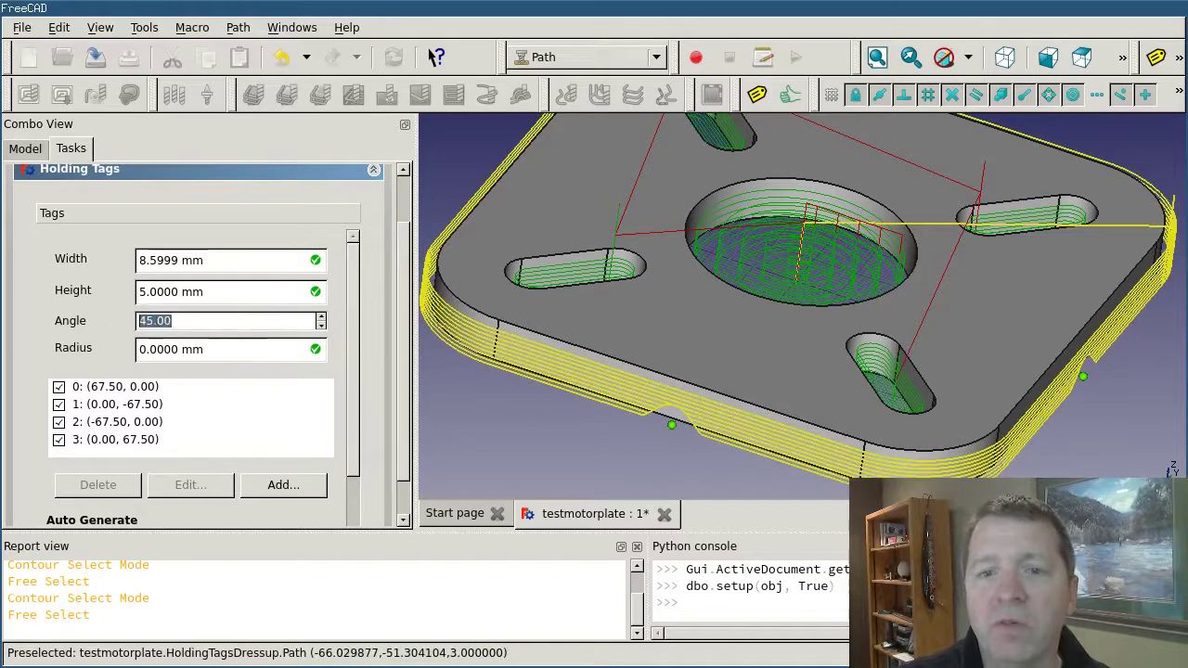
type("90")
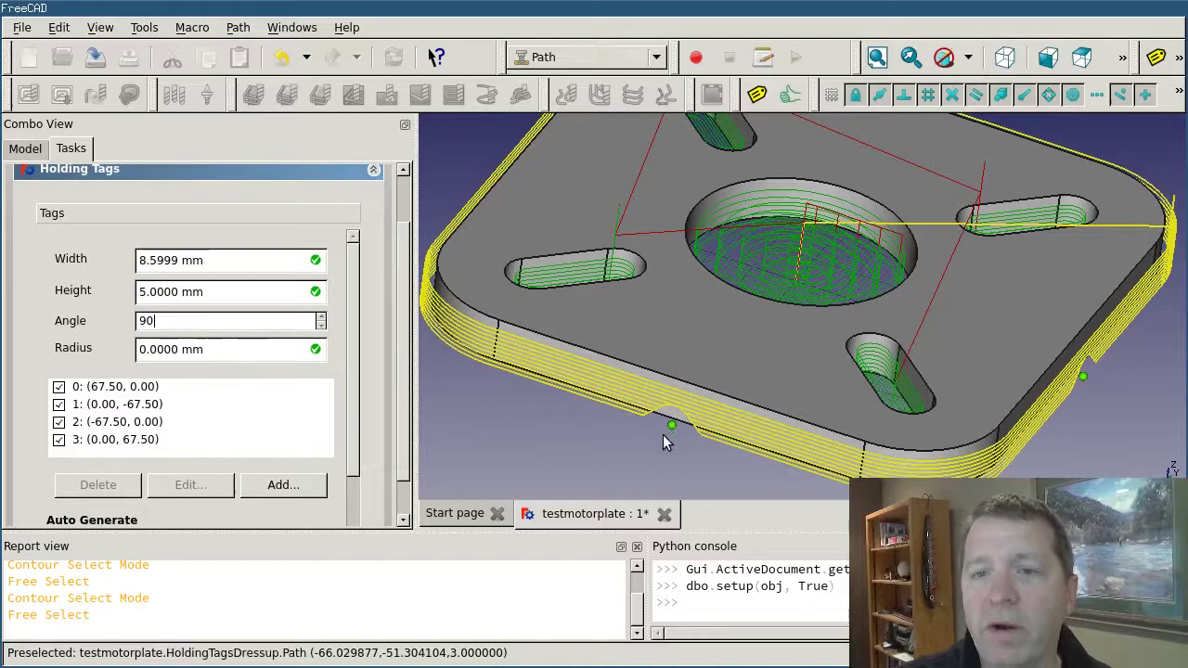
key("Return")
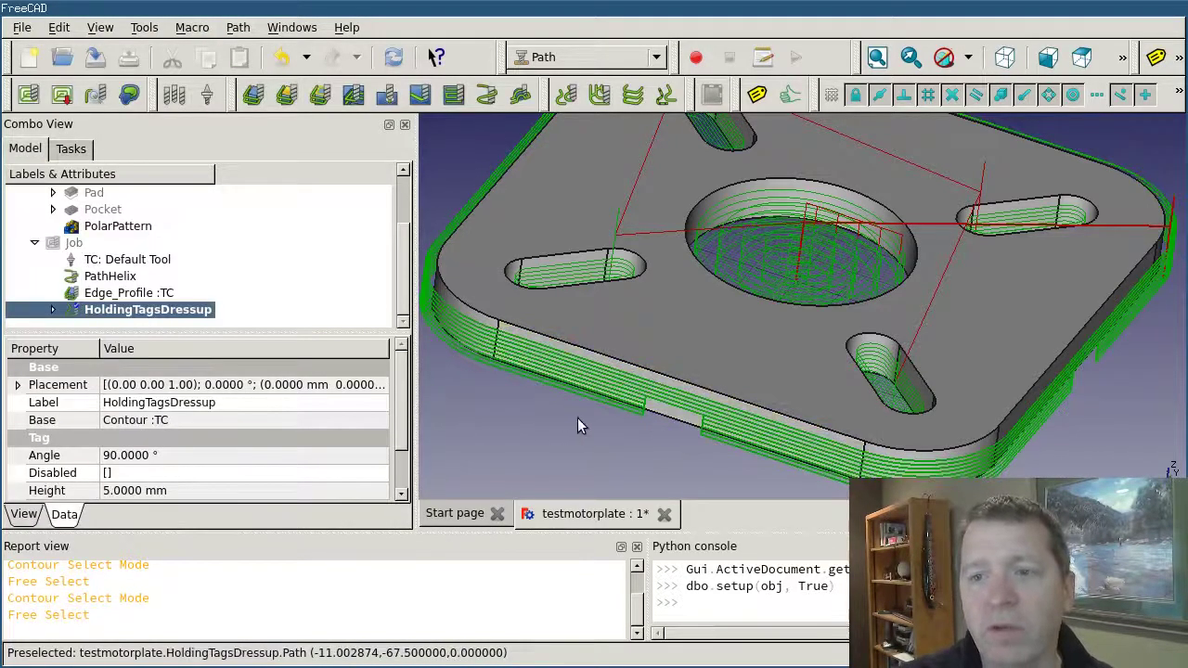
Set the holding tag height to 15 mm and apply it.
scroll(675, 411, "up", 6)
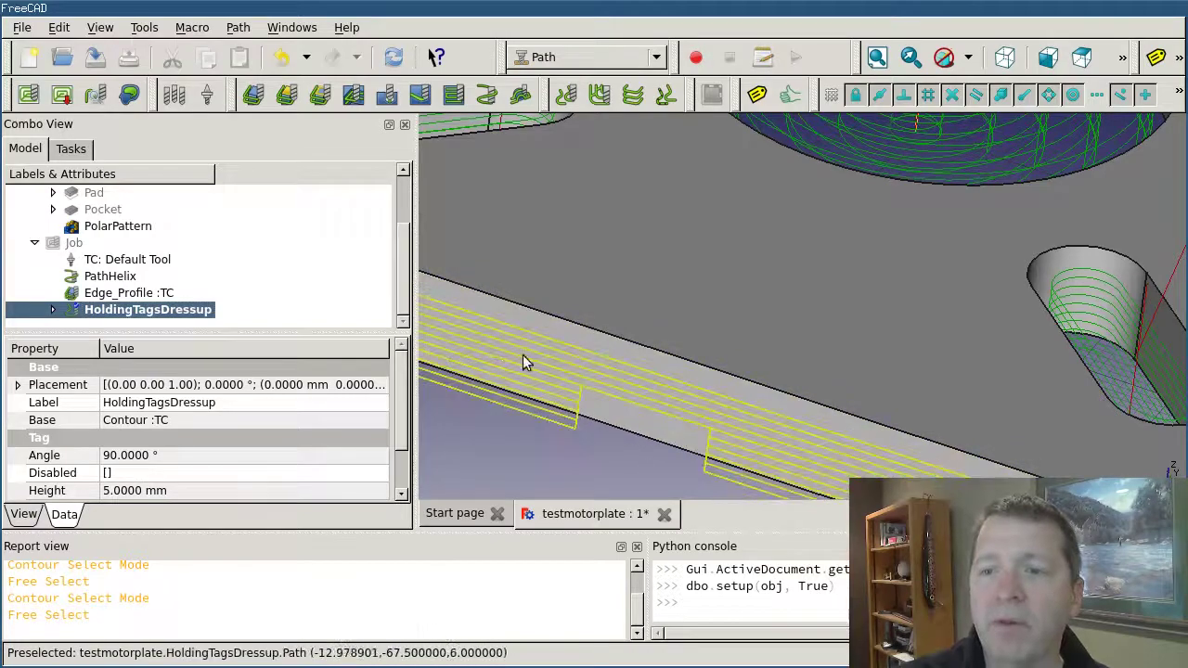
double_click(167, 314)
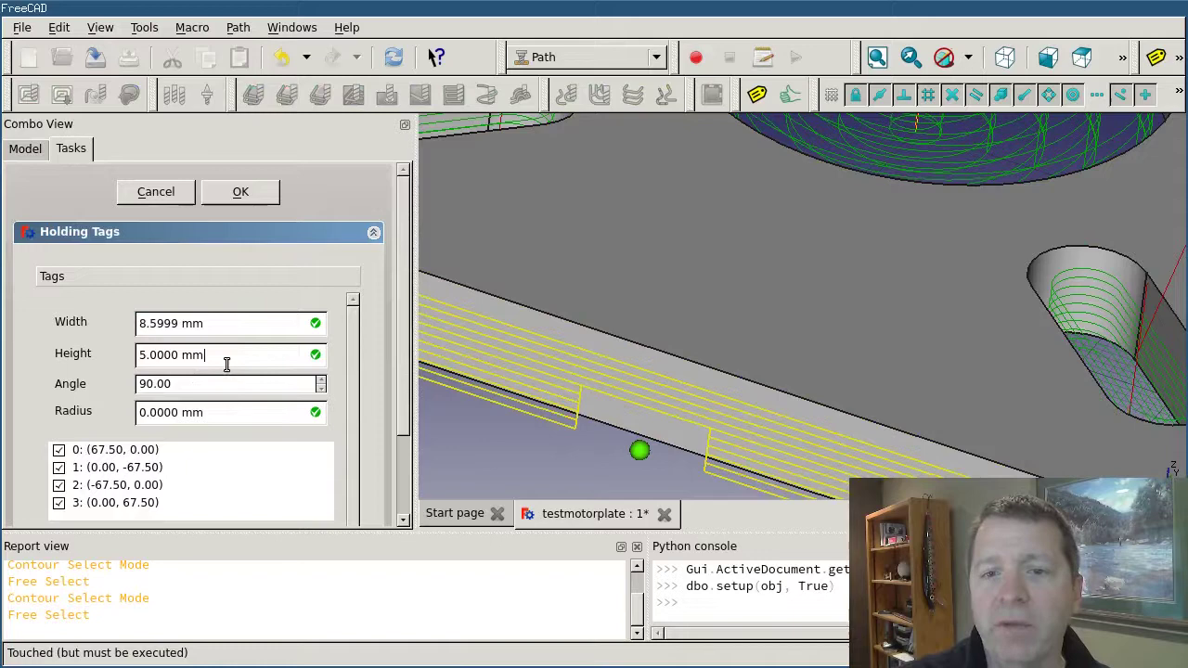
double_click(229, 362)
type("7")
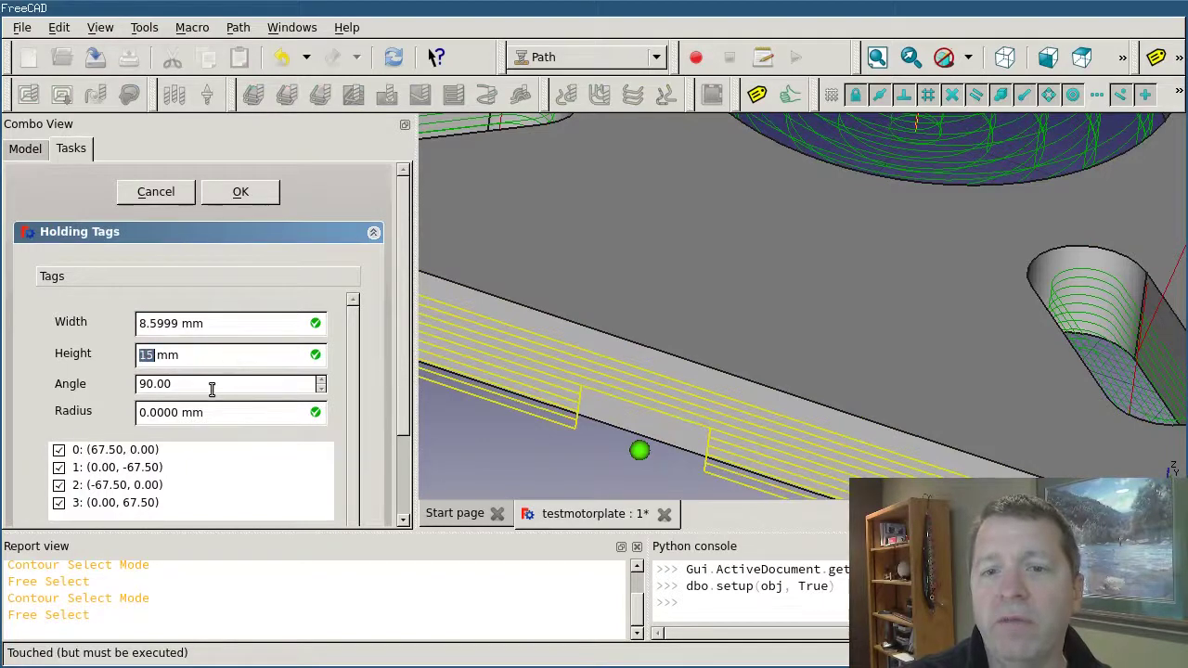
left_click(243, 195)
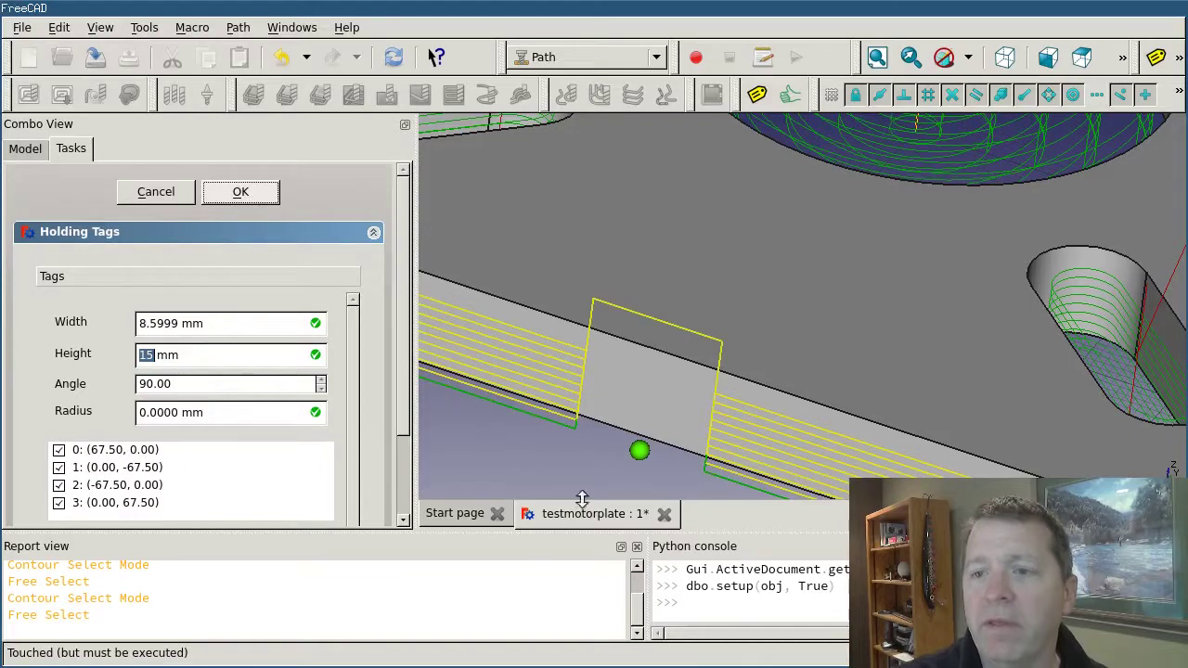
scroll(607, 428, "down", 2)
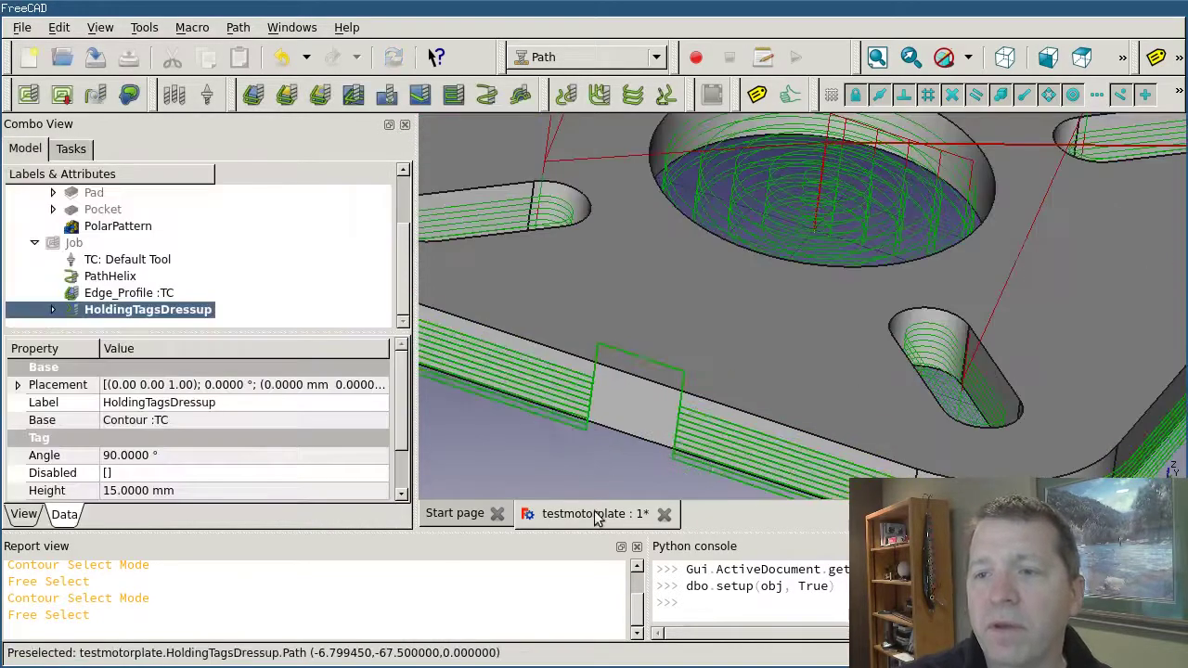
scroll(578, 461, "down", 3)
scroll(769, 432, "up", 4)
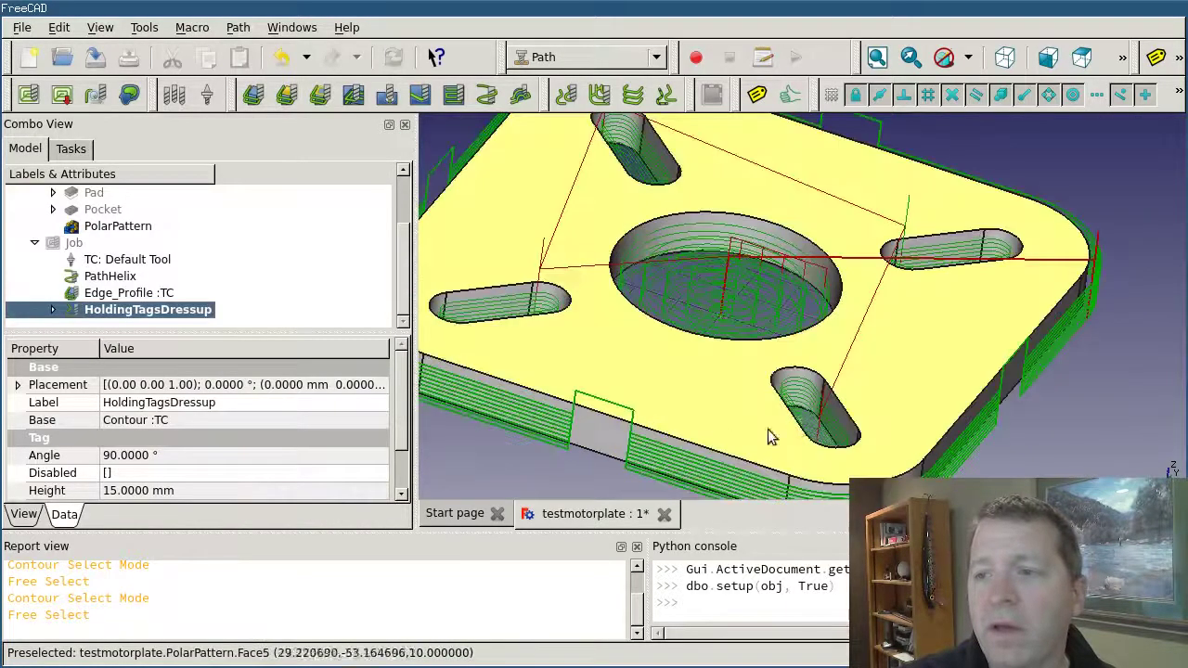
scroll(646, 337, "down", 2)
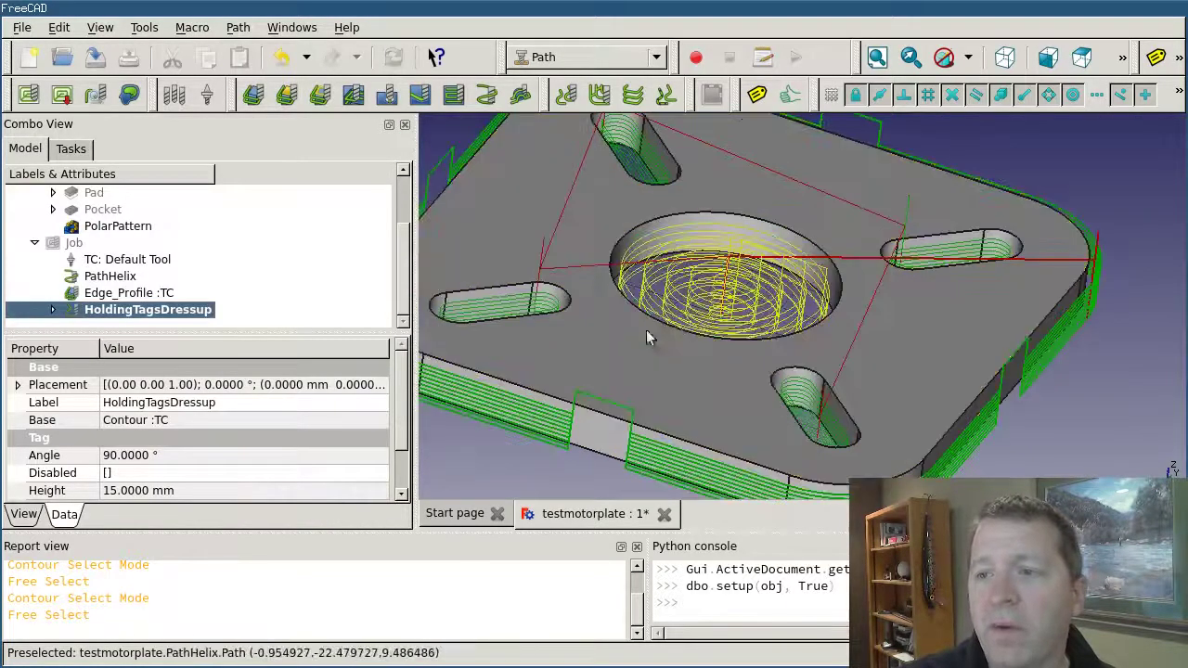
left_click(59, 27)
Review the Path Dressups default settings in Preferences.
left_click(170, 295)
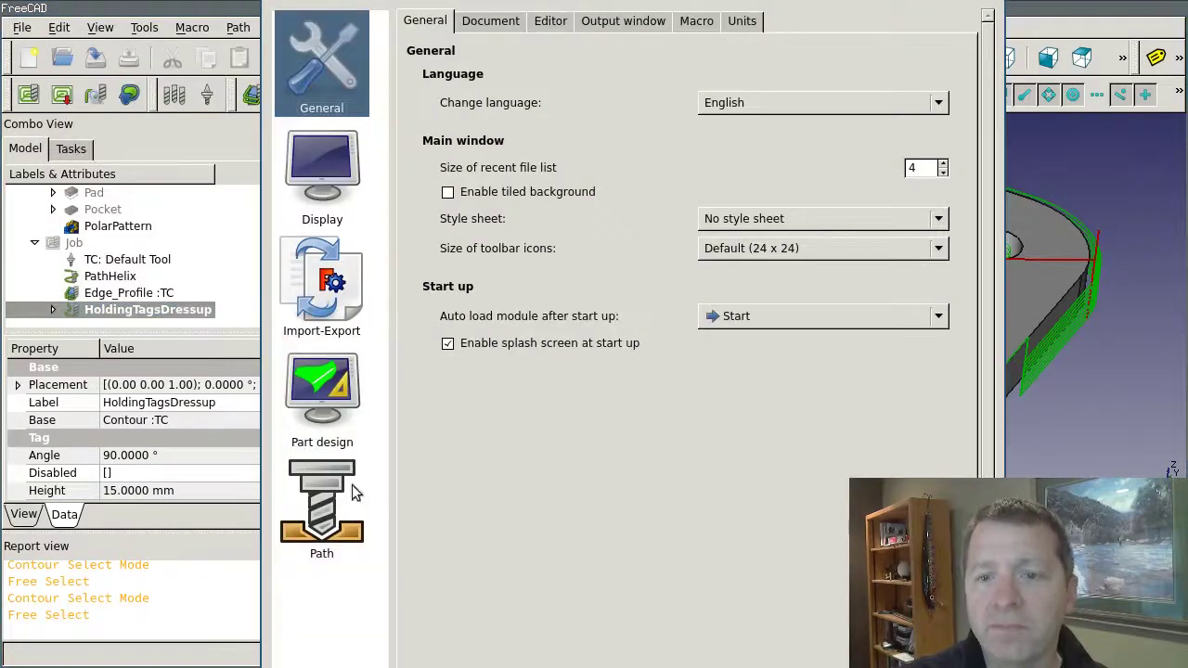
left_click(352, 484)
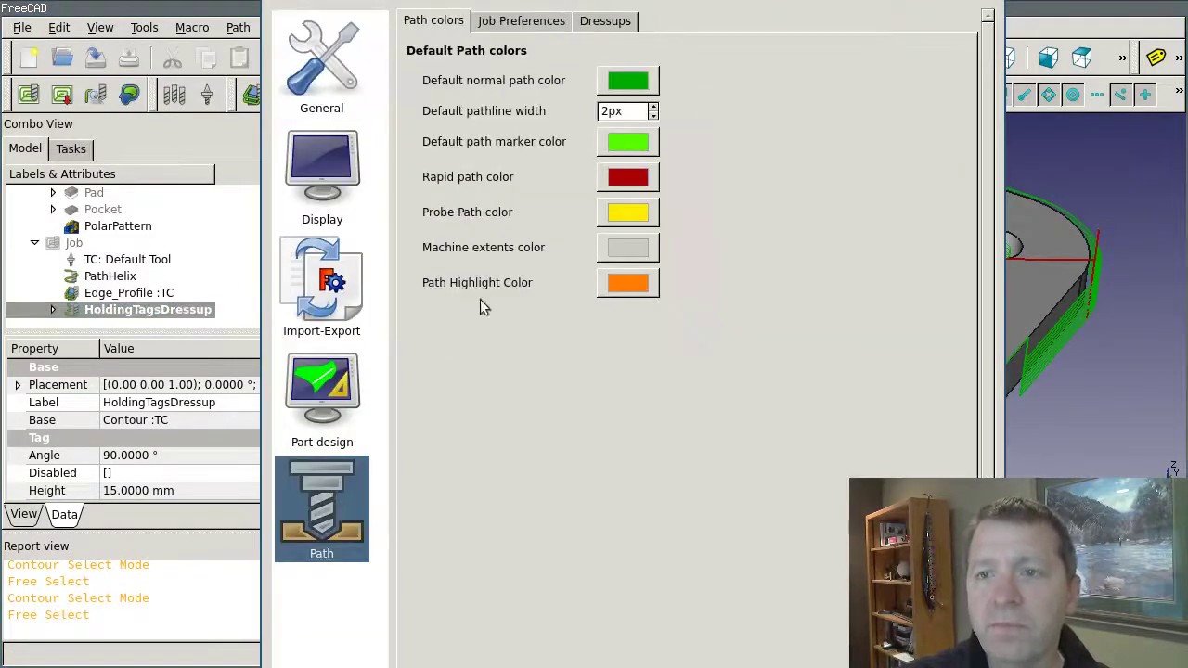
left_click(604, 23)
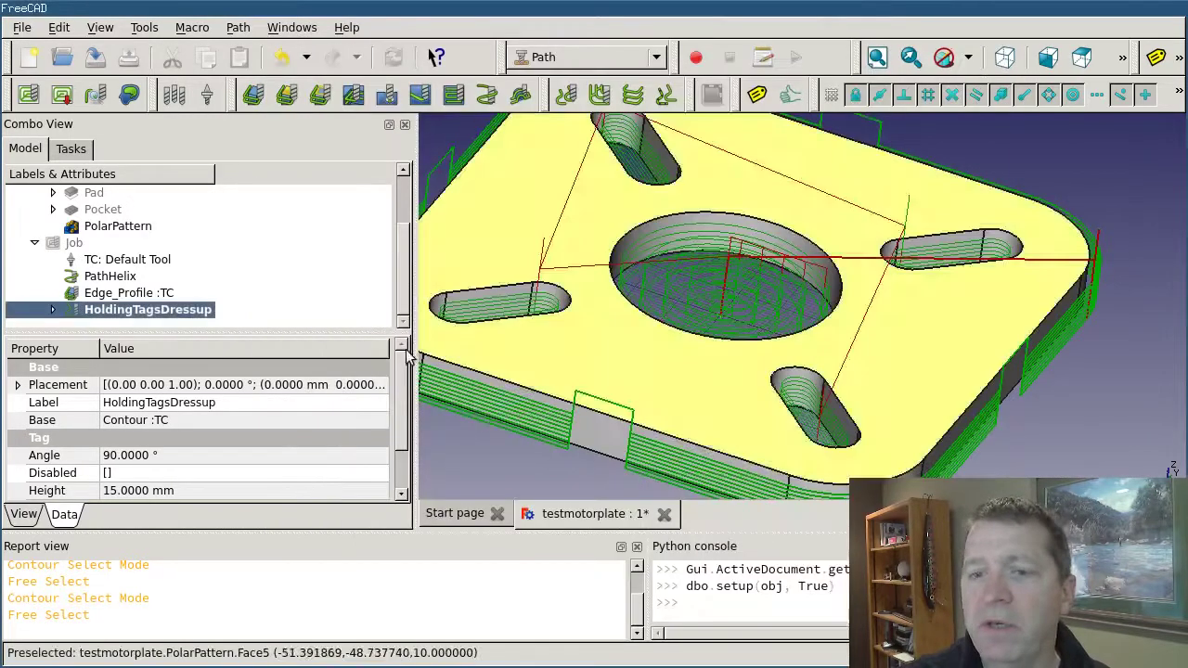
double_click(114, 311)
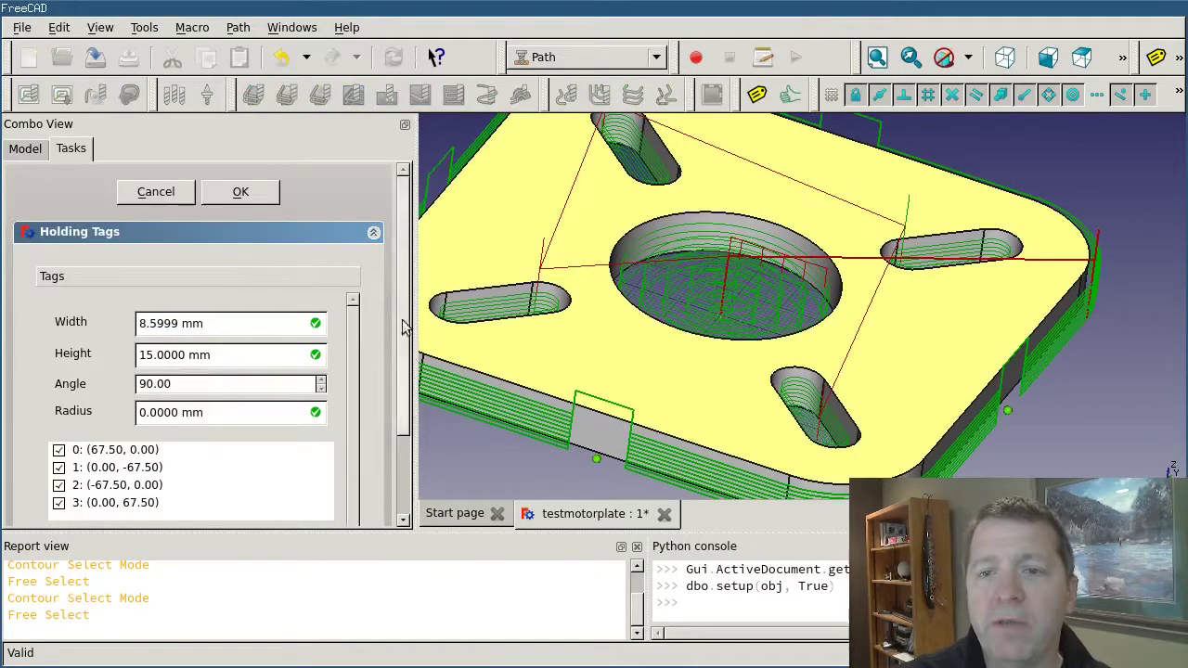
left_click_drag(403, 312, 386, 411)
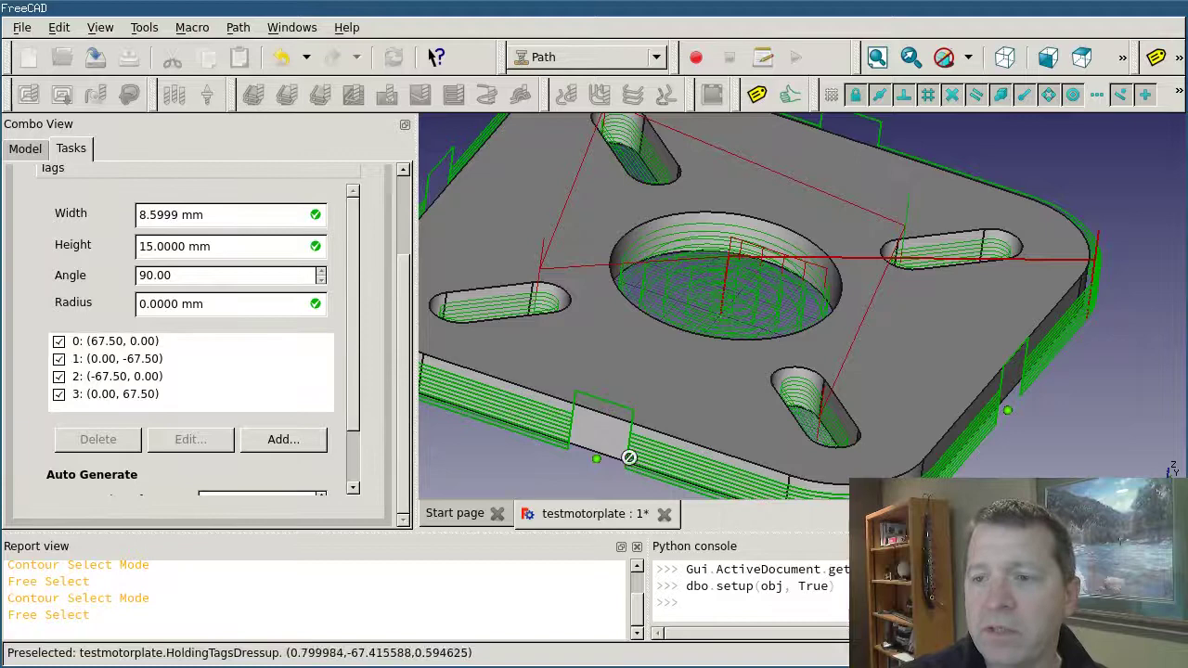
left_click(133, 343)
left_click(139, 360)
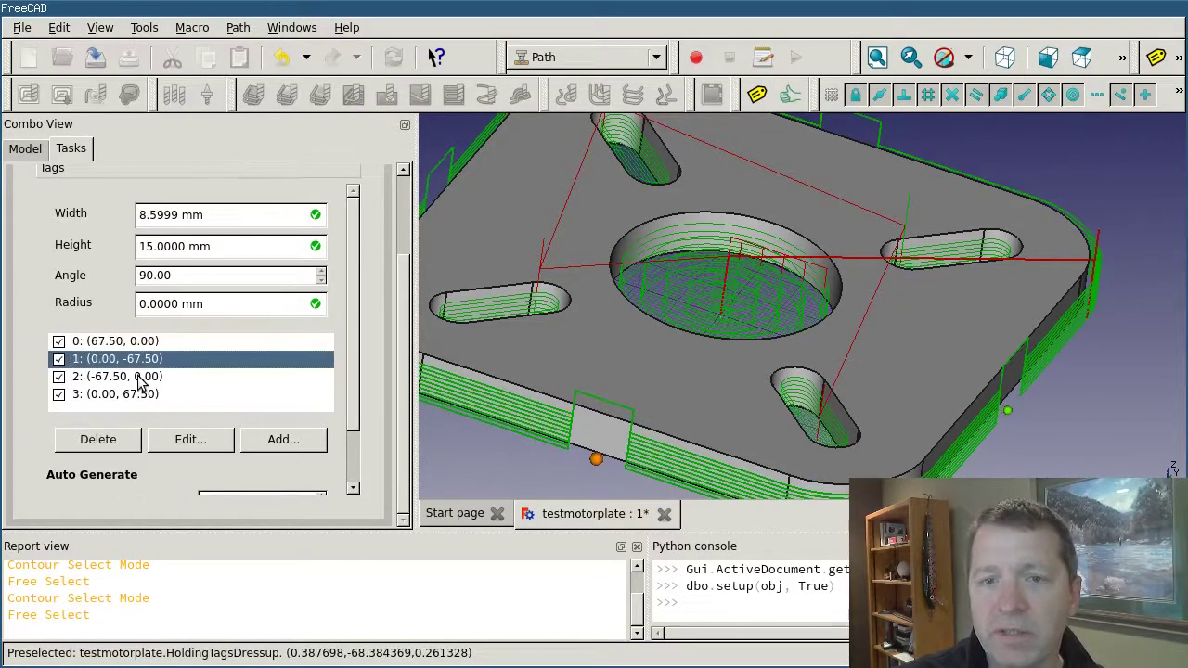
left_click(140, 378)
left_click(93, 360)
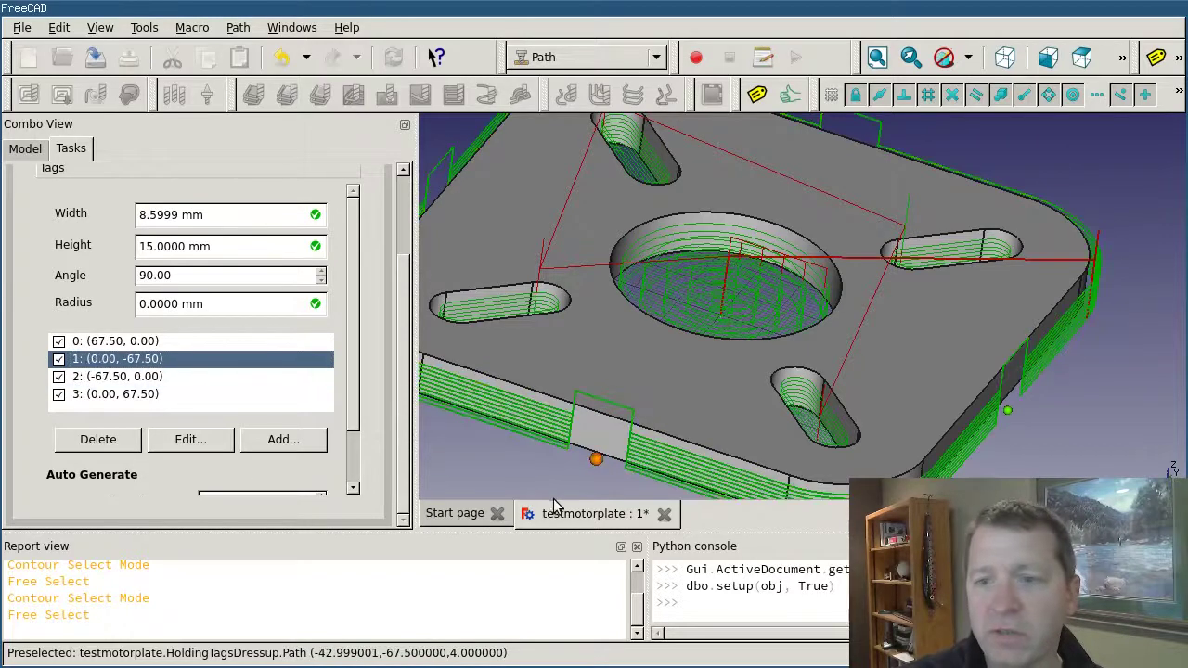
left_click(59, 361)
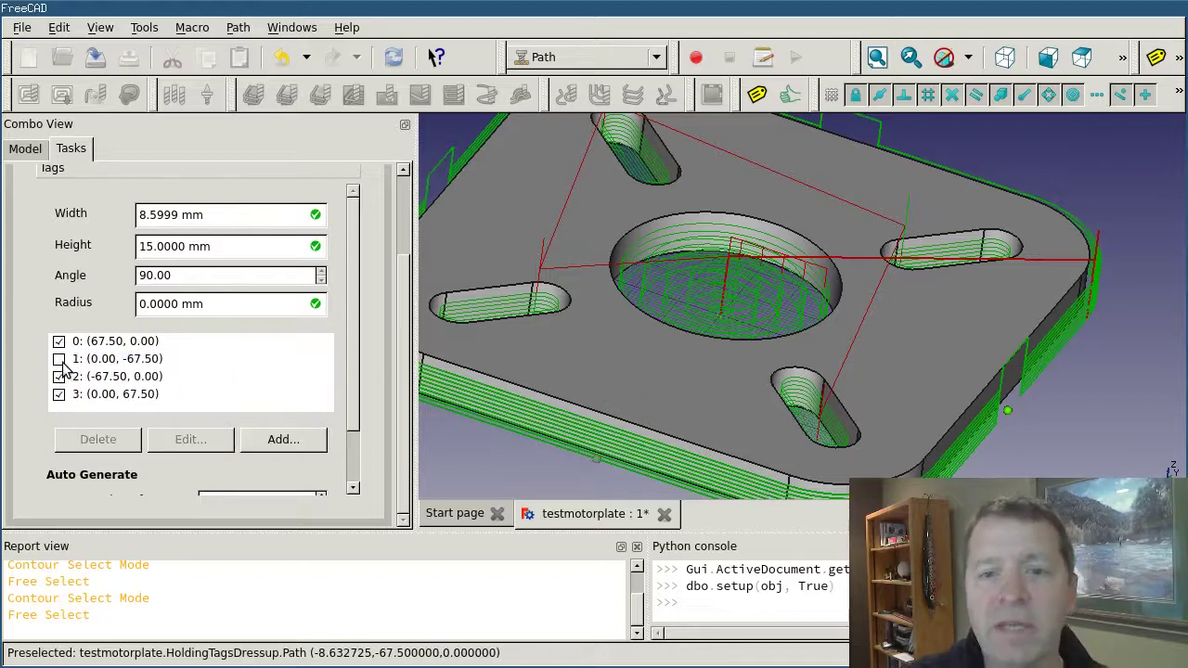
Re-enable tag 1, then regenerate two tags at (0.00, -67.50) and (0.00, 67.50).
key("space")
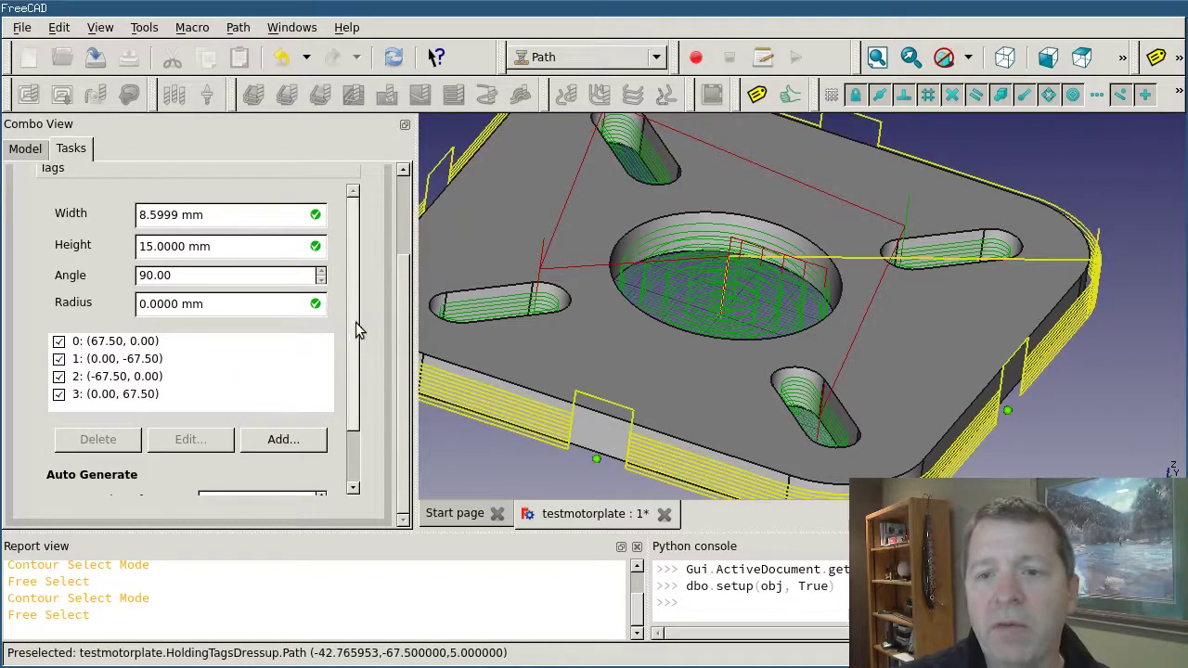
left_click_drag(356, 322, 356, 373)
double_click(254, 440)
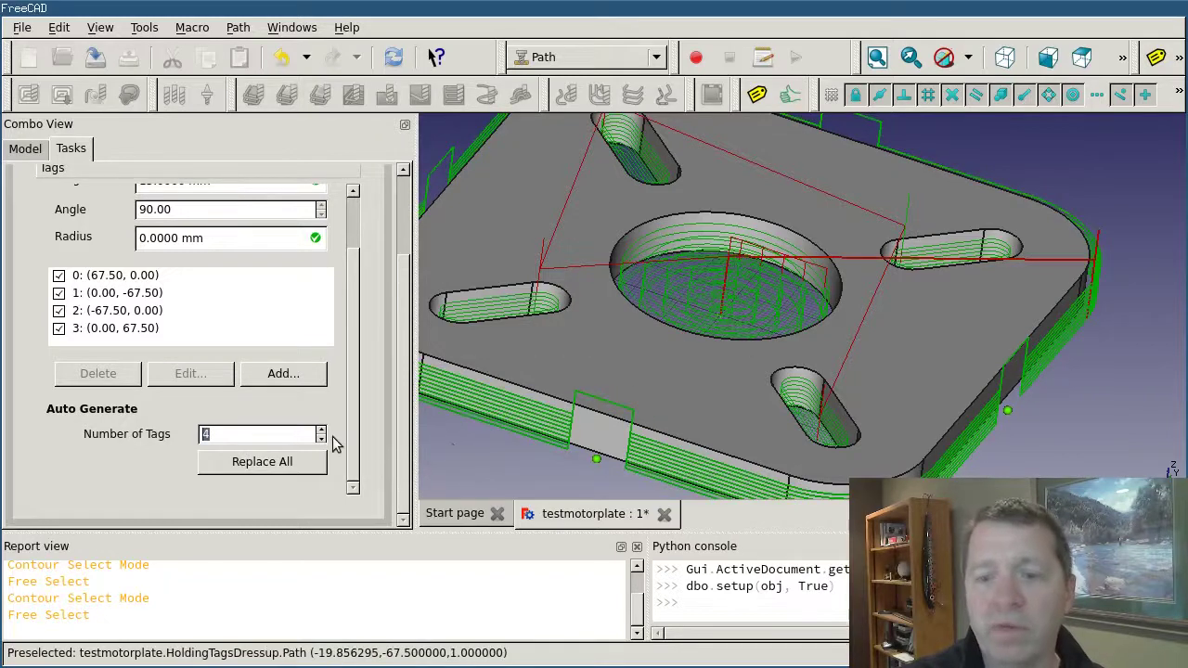
left_click(279, 466)
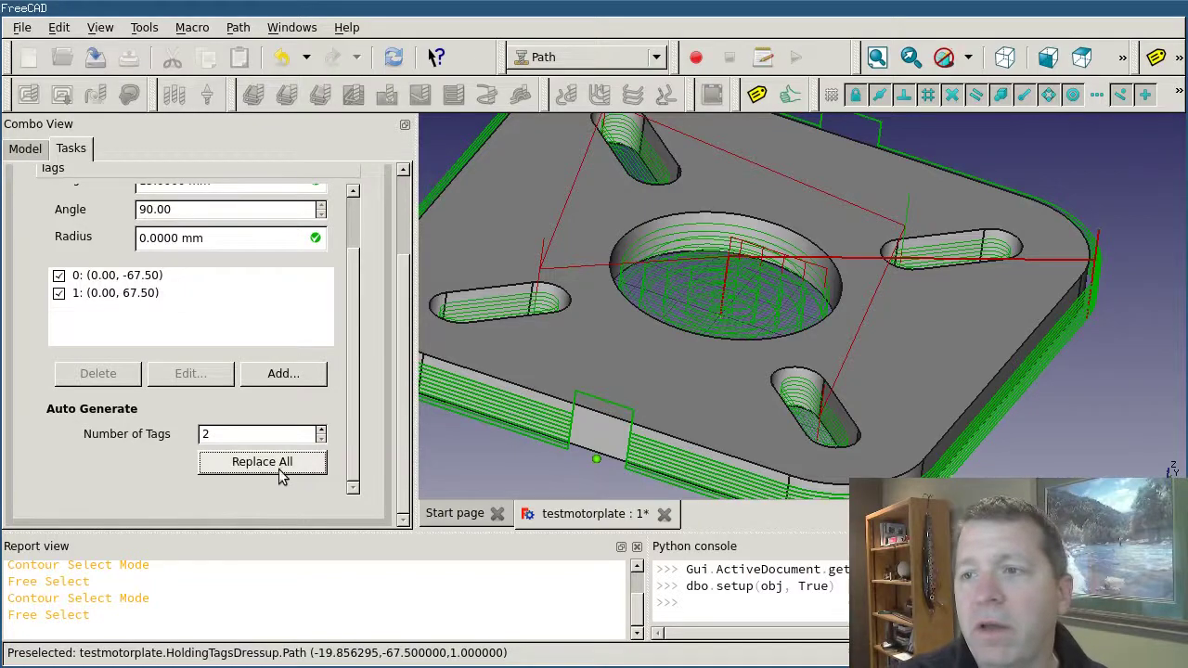
scroll(724, 336, "down", 2)
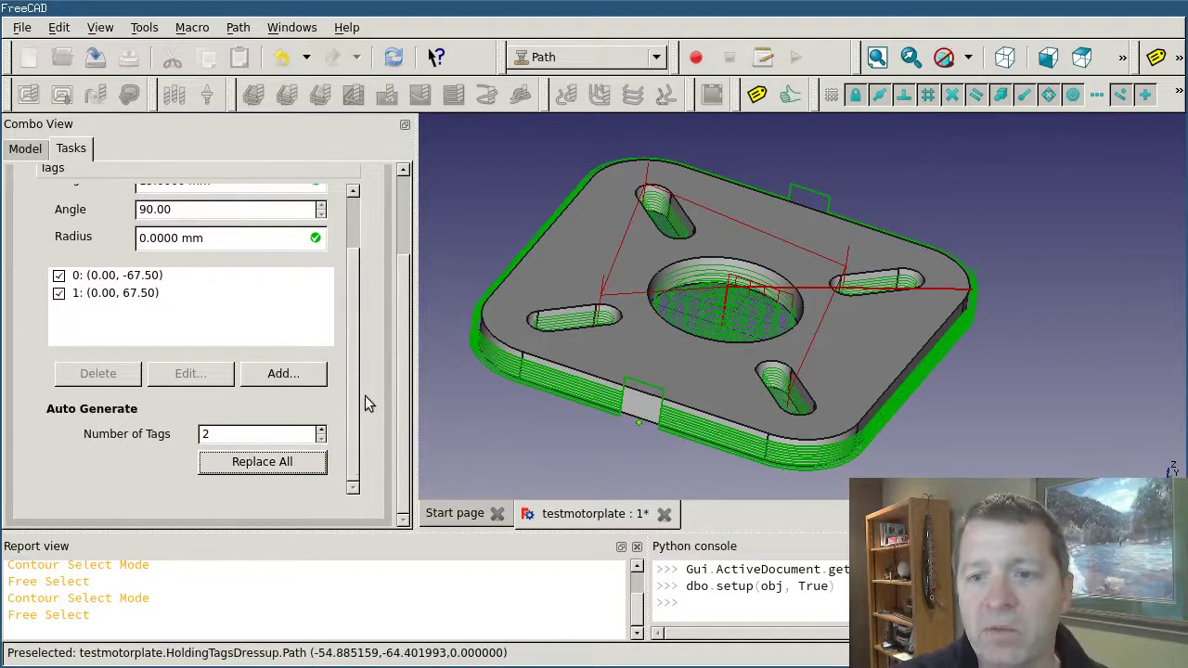
scroll(371, 362, "up", 2)
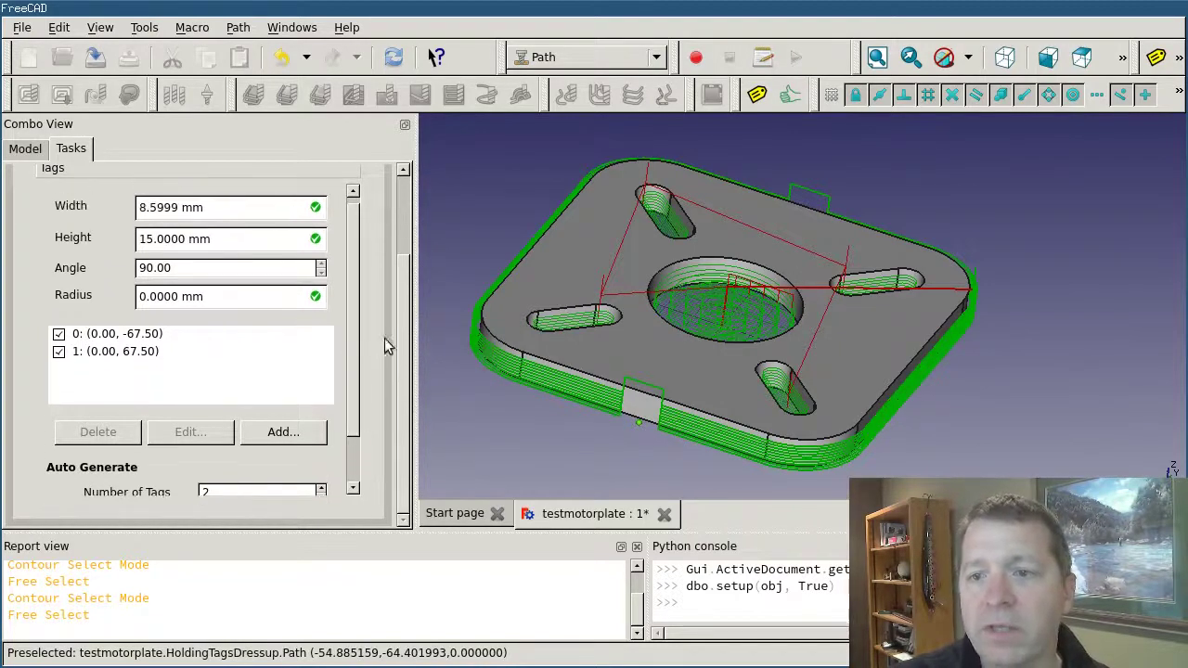
Set the two tags' angle to 45° for sloped tabs and reopen the dressup.
double_click(190, 268)
type("45")
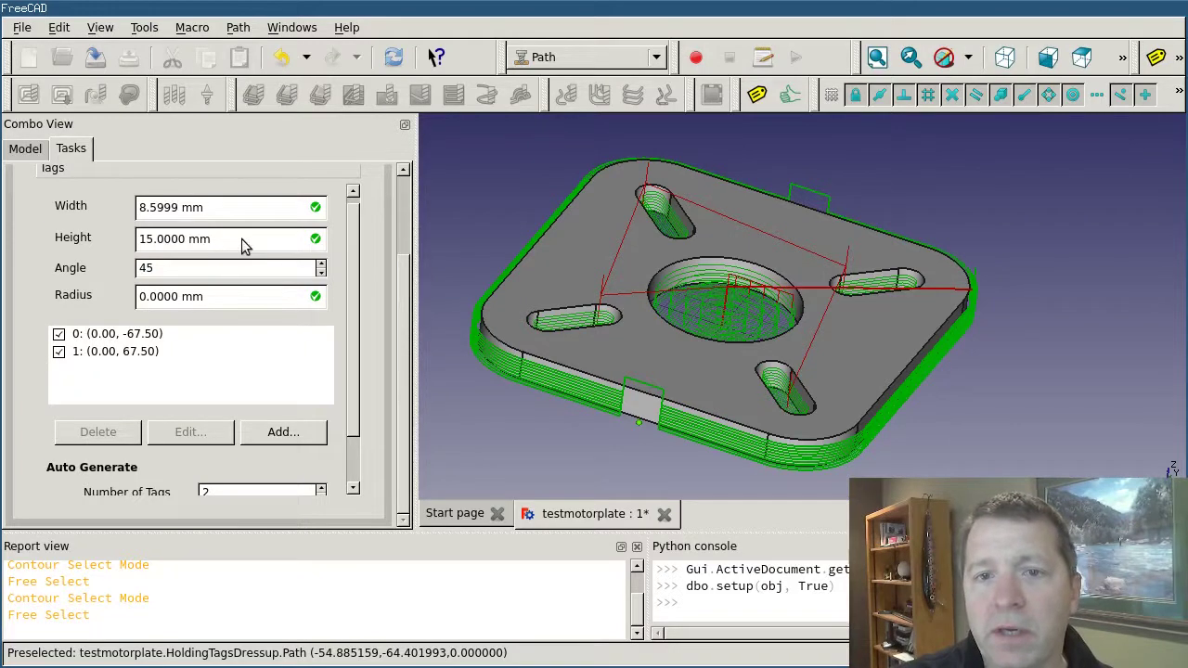
key("Return")
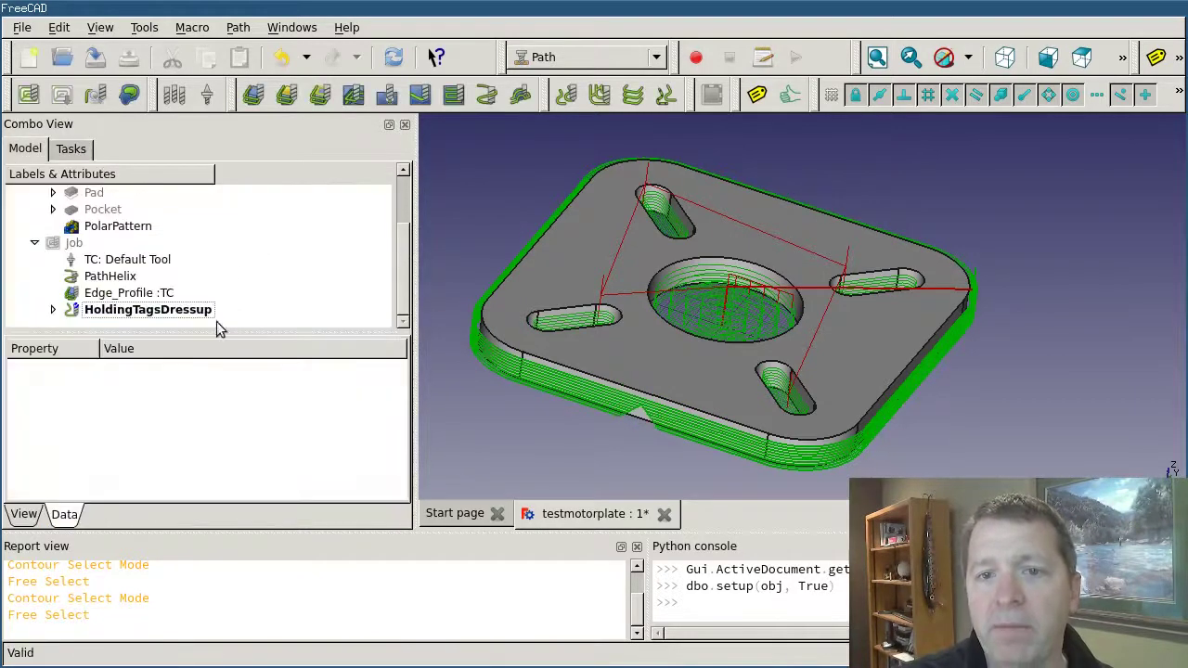
double_click(182, 308)
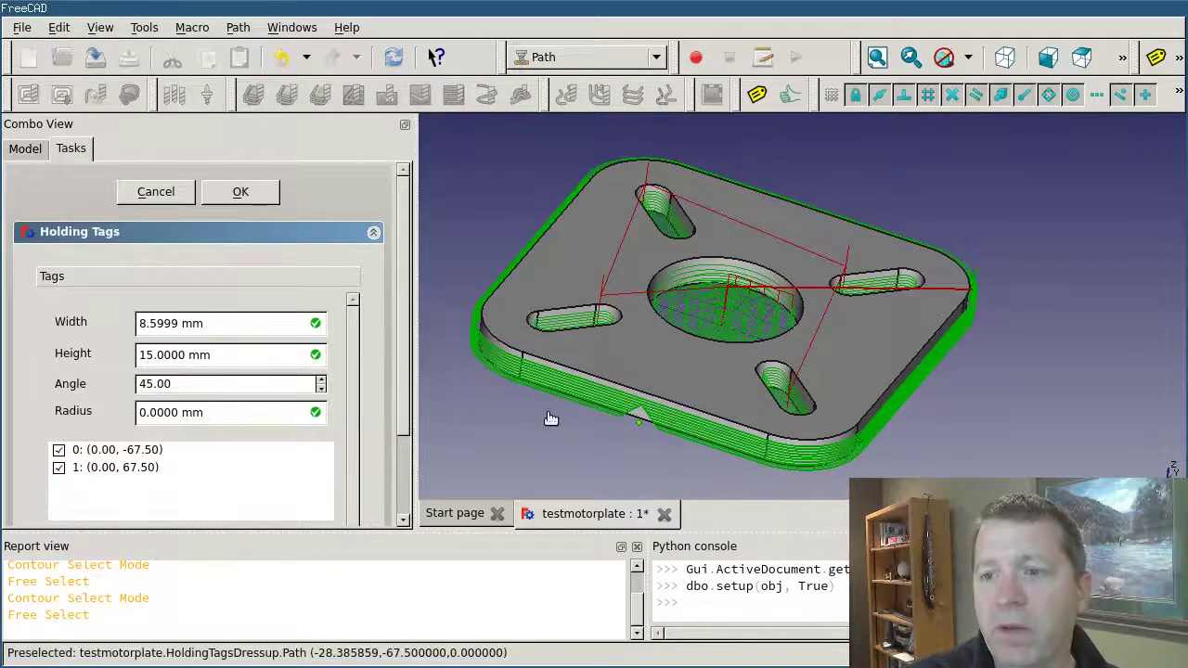
scroll(636, 438, "up", 5)
scroll(630, 442, "down", 3)
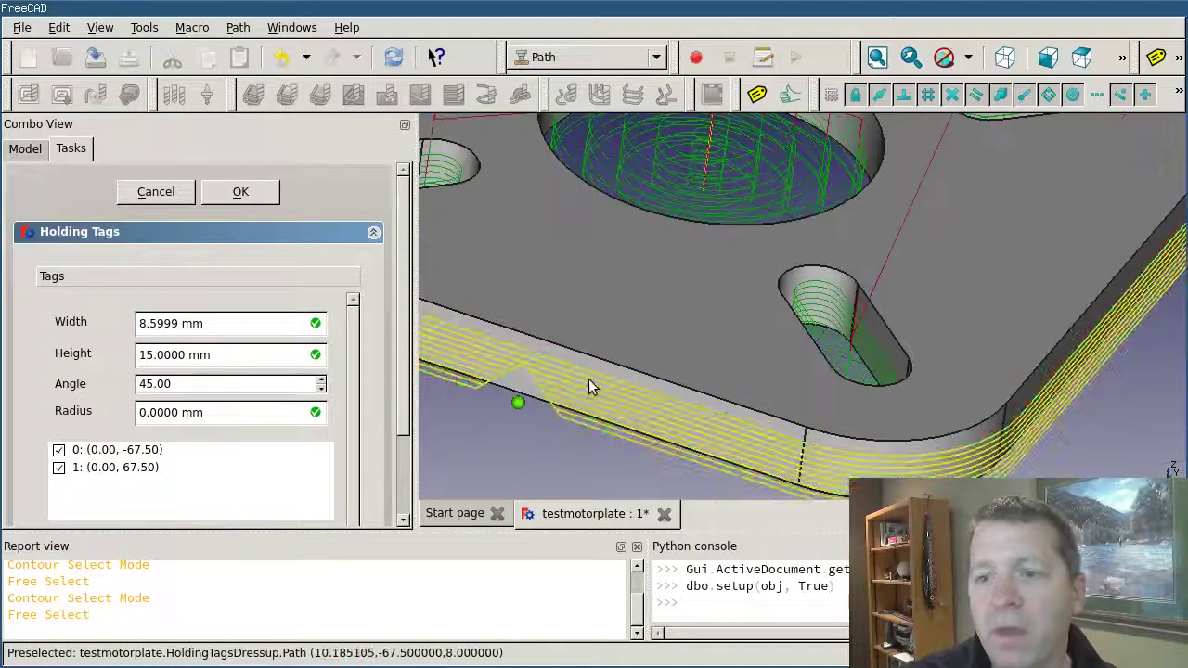
scroll(588, 378, "down", 4)
scroll(578, 392, "up", 6)
scroll(556, 390, "up", 3)
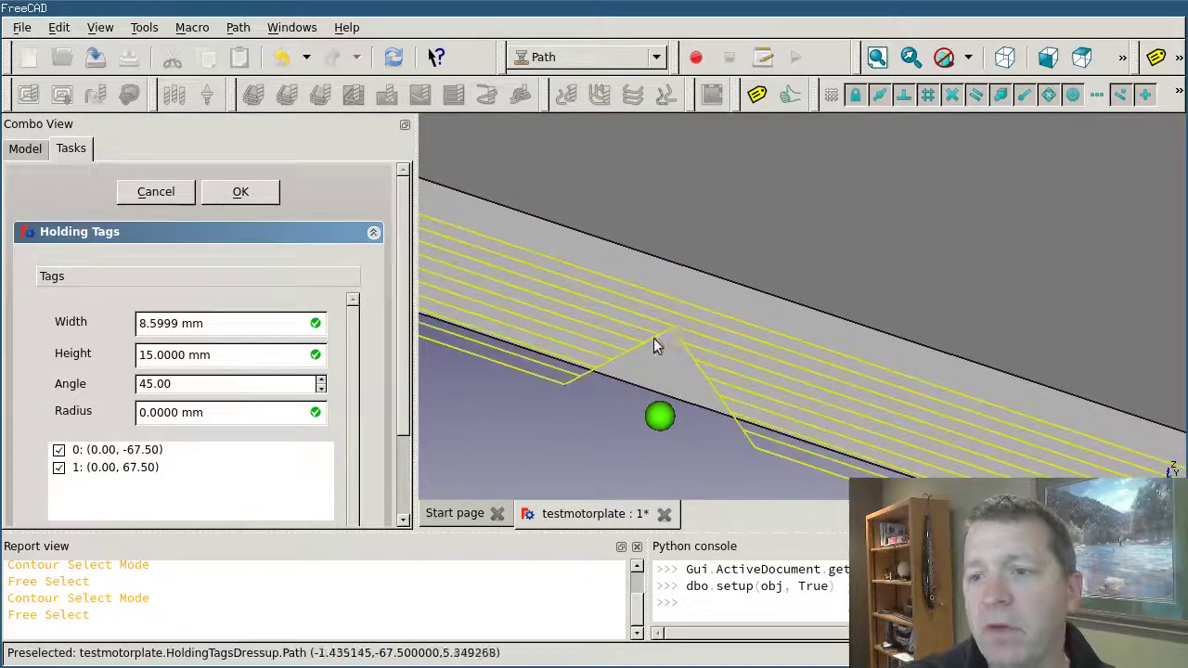
scroll(675, 432, "down", 3)
scroll(687, 390, "up", 3)
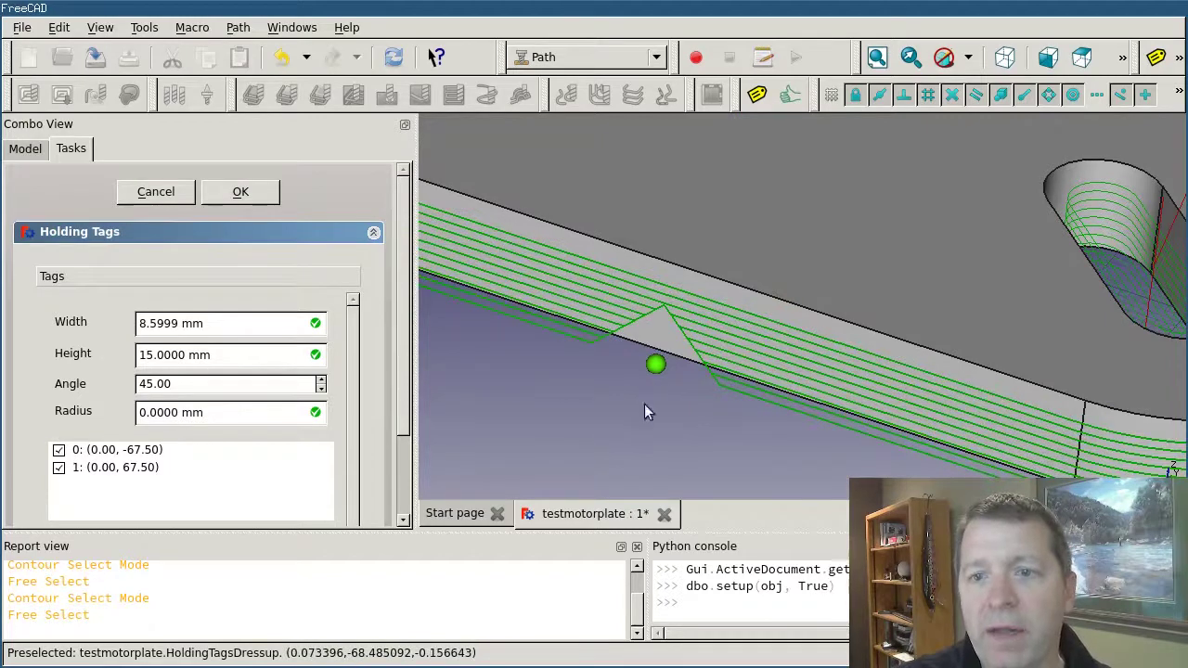
scroll(557, 326, "up", 2)
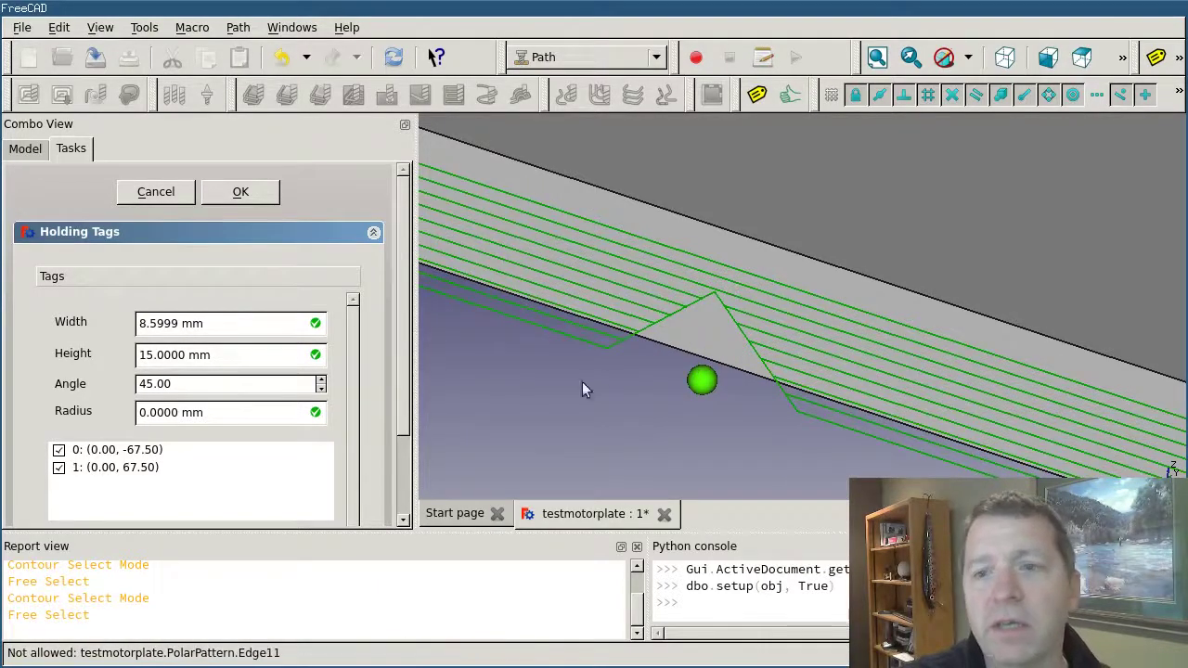
scroll(675, 384, "down", 10)
scroll(683, 424, "up", 3)
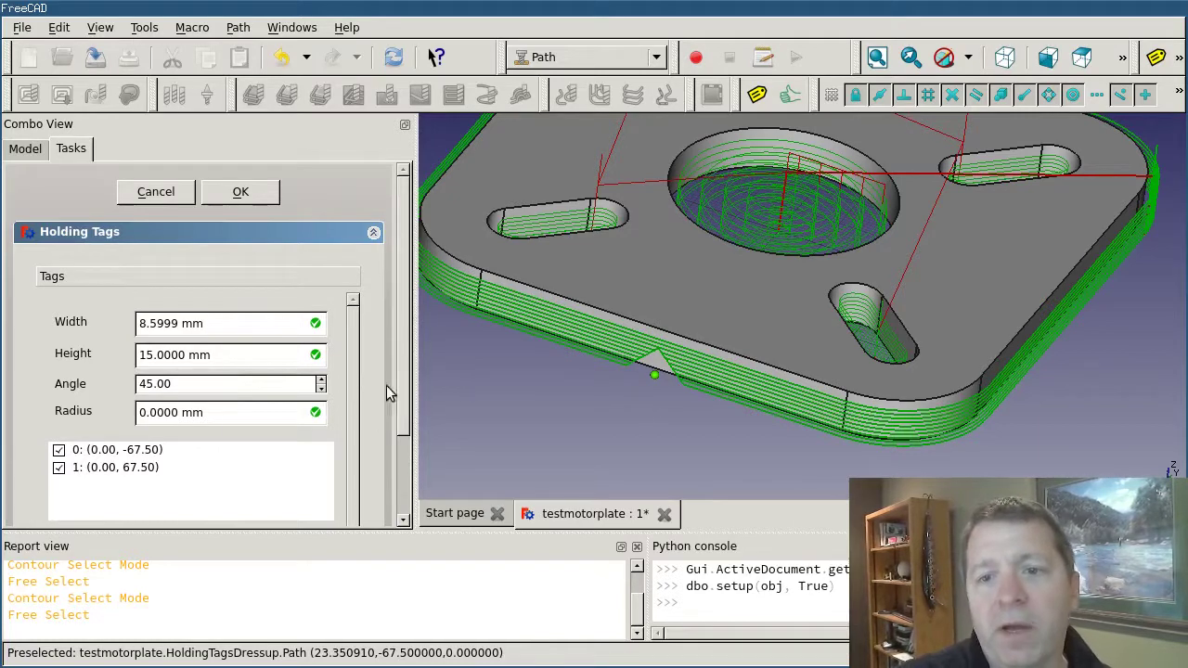
scroll(390, 394, "down", 2)
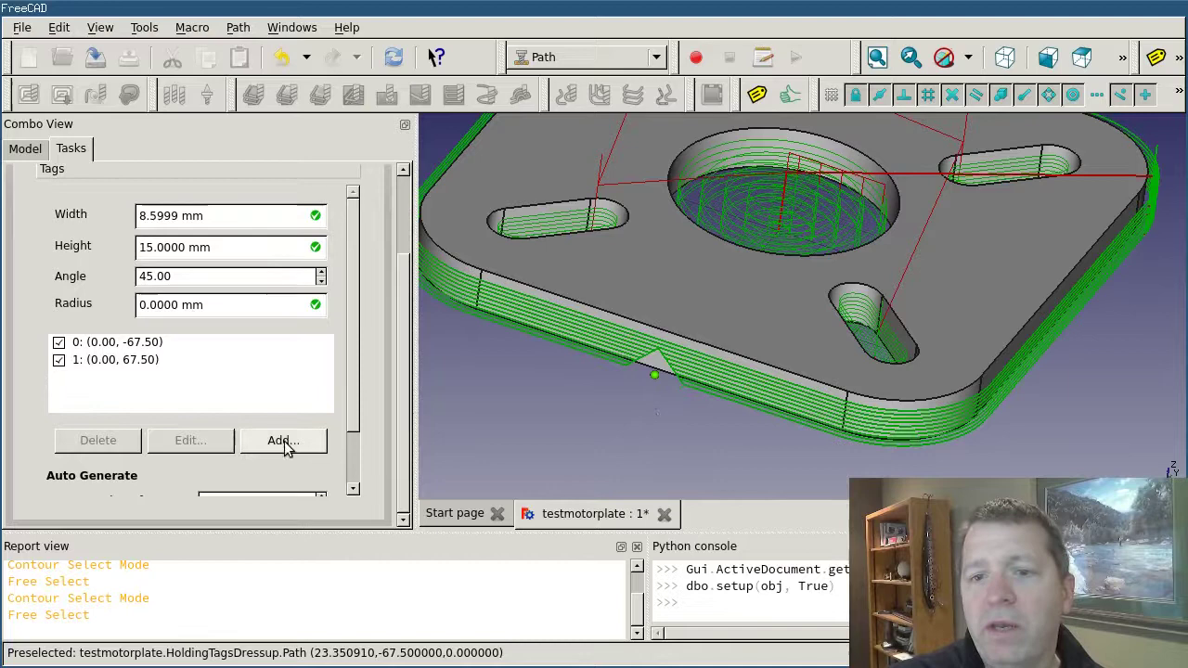
Add a manual holding tag on the front edge at (25.51, -67.50).
scroll(724, 410, "down", 3)
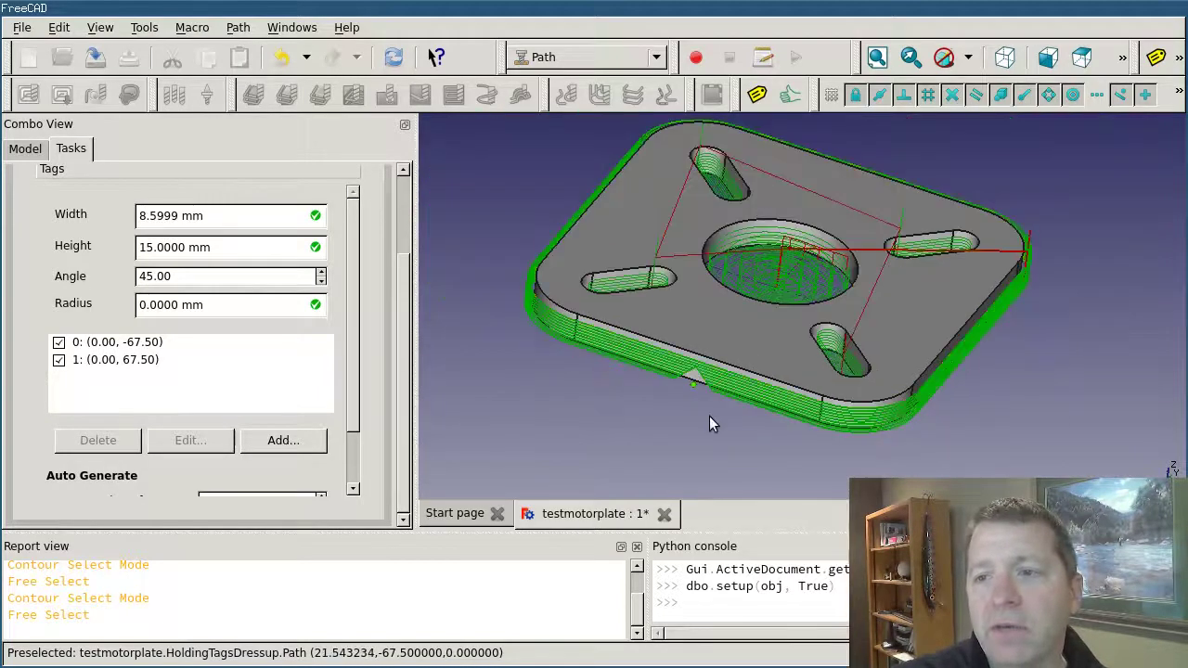
scroll(708, 416, "up", 3)
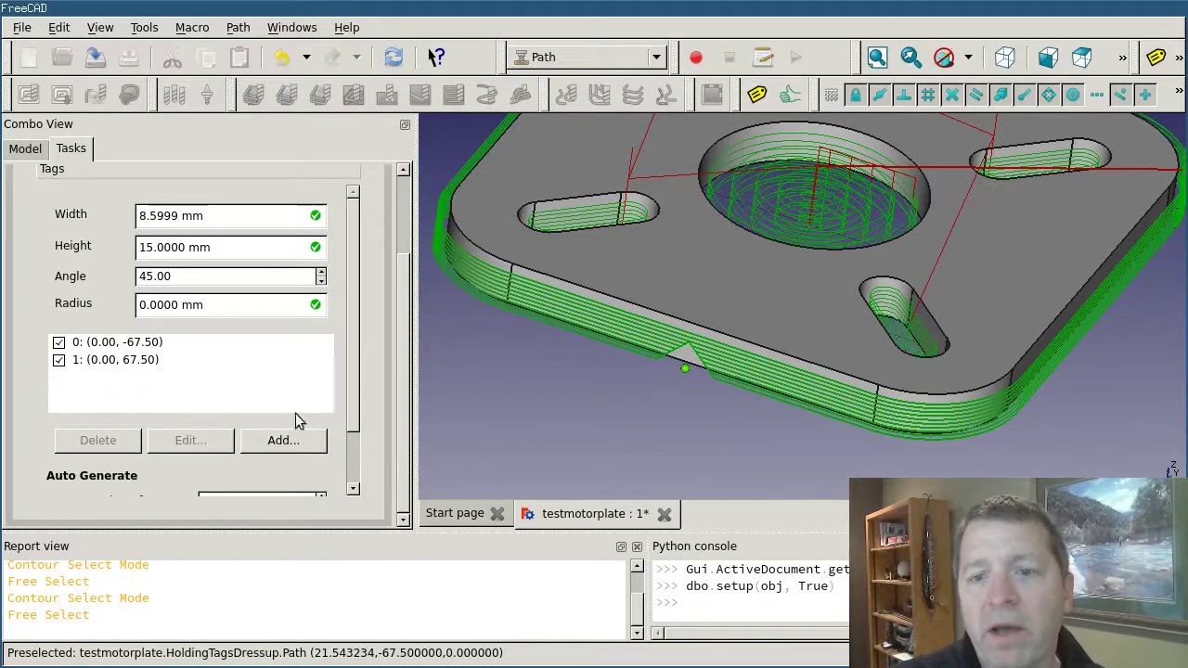
left_click(289, 446)
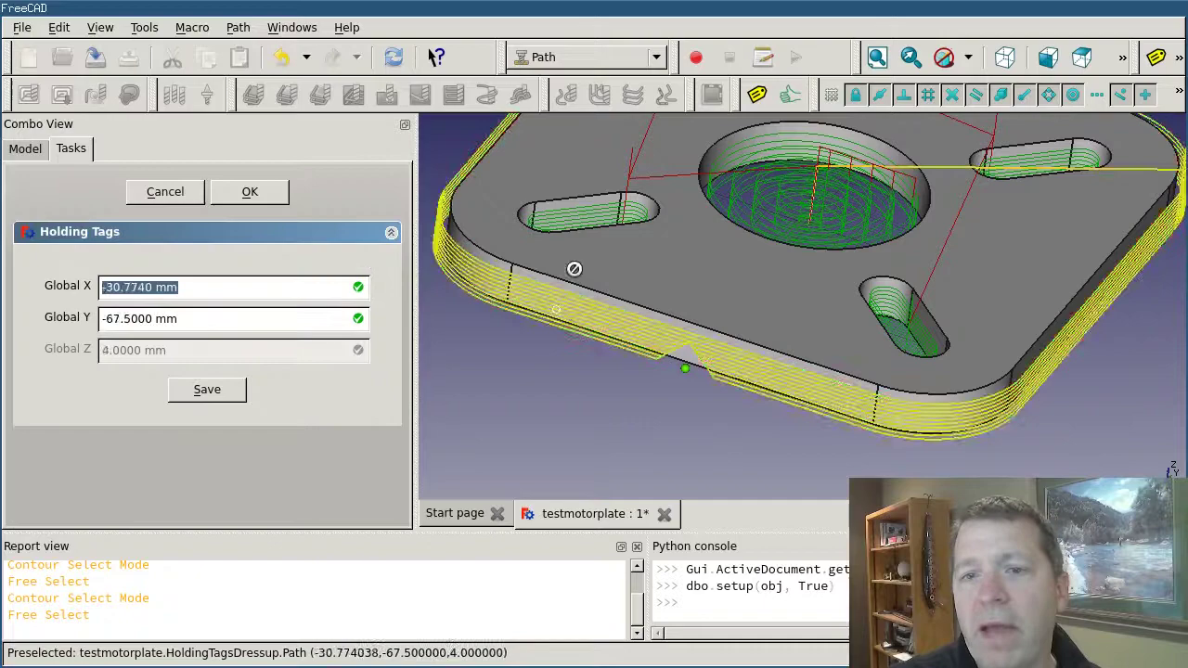
left_click(807, 418)
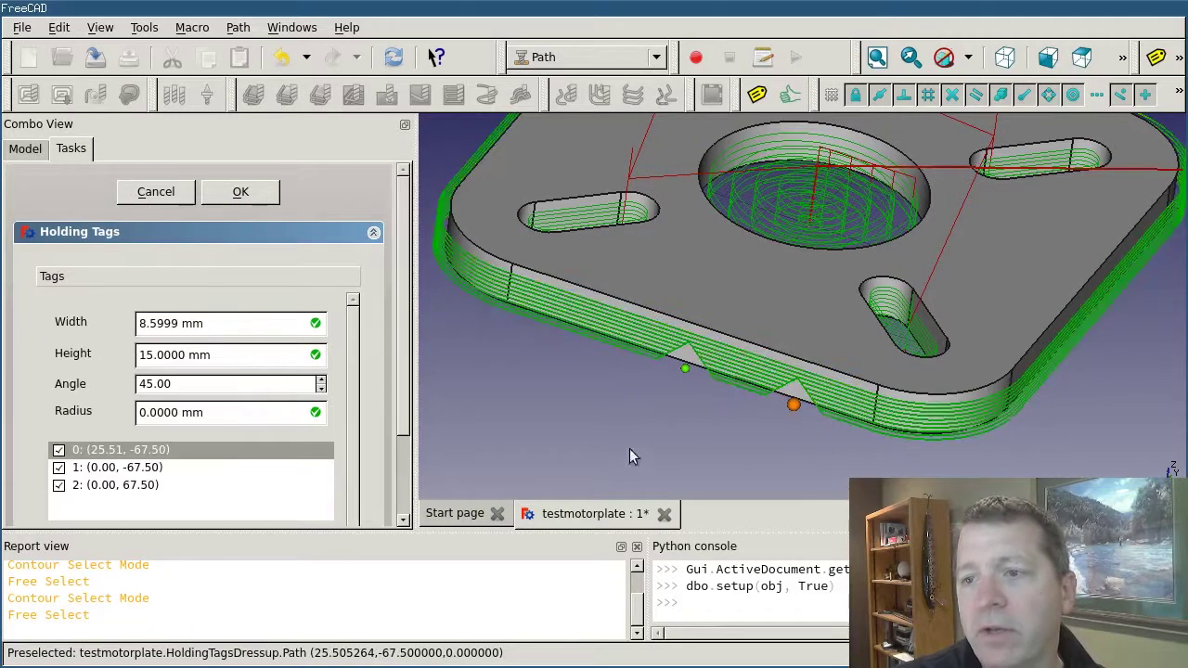
scroll(384, 437, "down", 3)
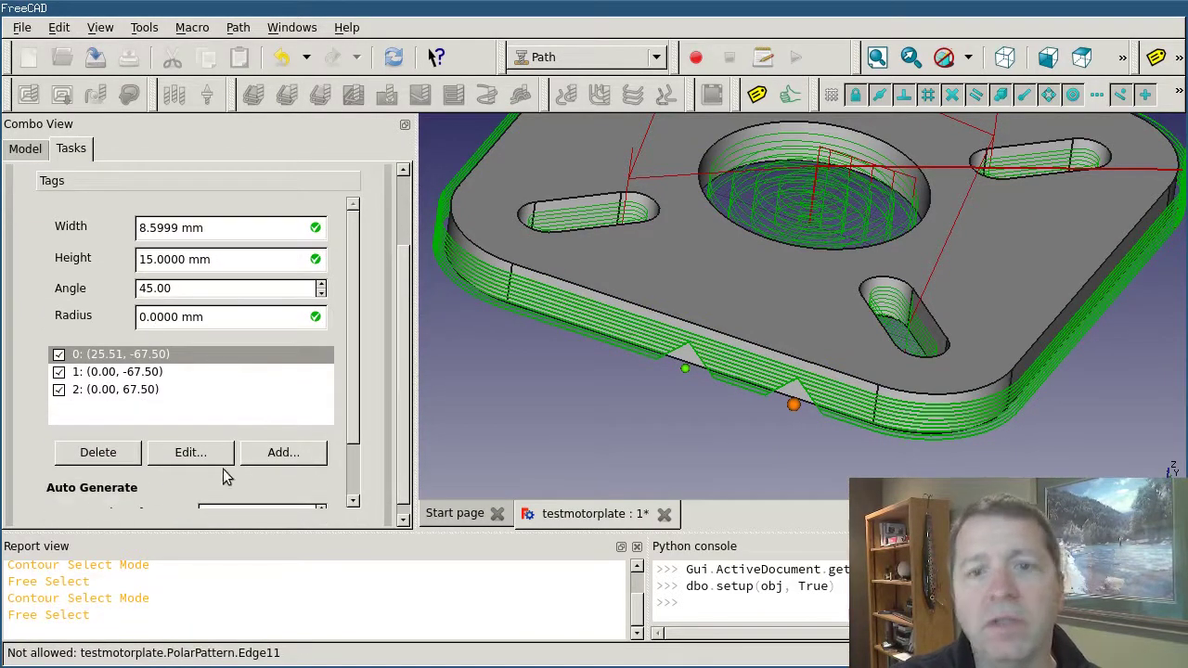
left_click_drag(403, 331, 374, 214)
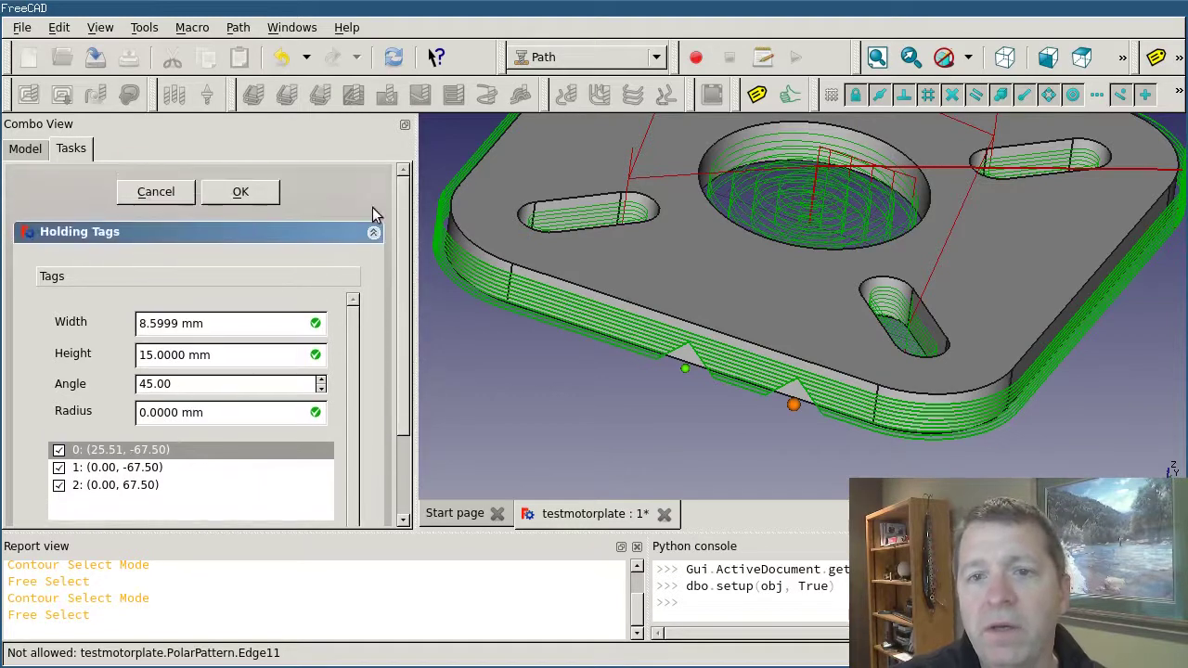
Confirm the three 45°, 15 mm-tall holding tags with OK.
left_click(240, 192)
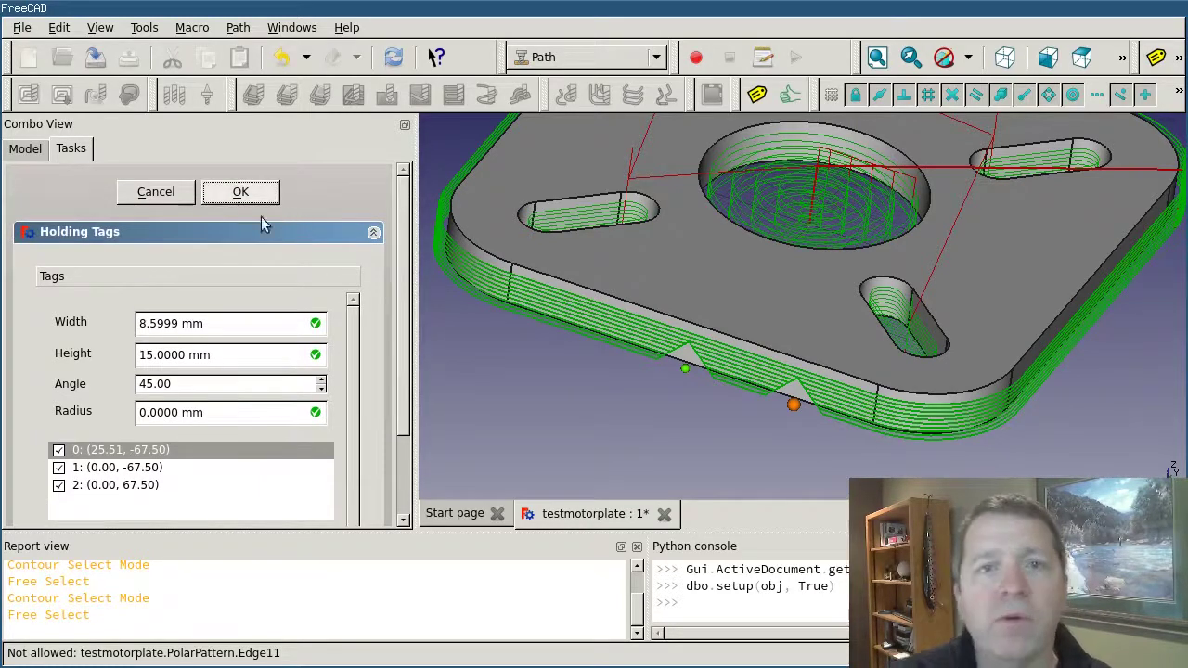